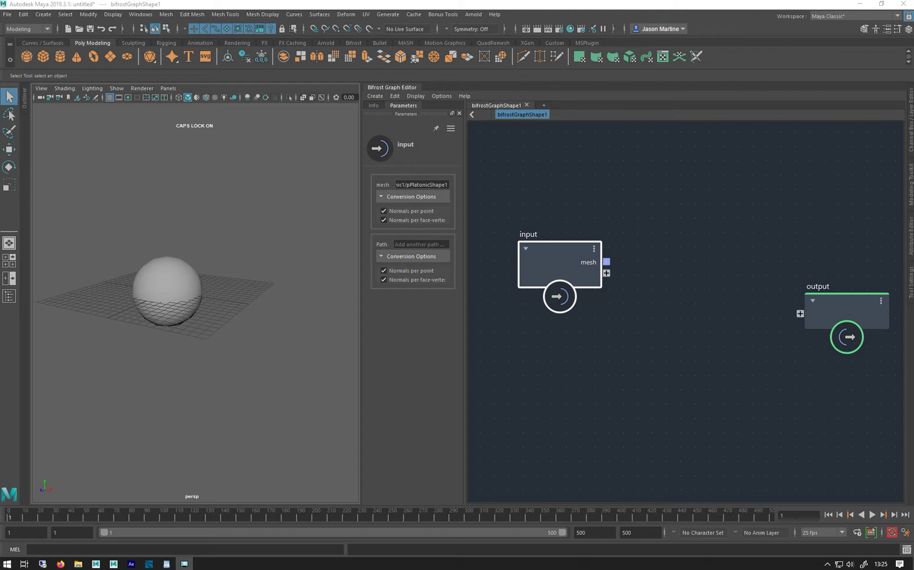
- Select the pPlatonic1 sphere and tumble the view to look down on it
left_click(191, 286)
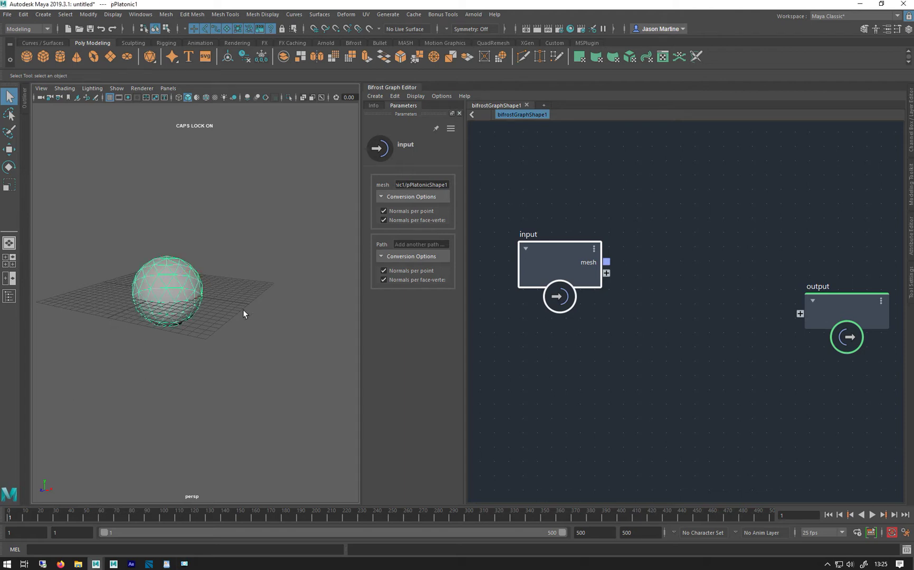
left_click_drag(244, 311, 426, 289, "alt")
left_click_drag(522, 266, 513, 196)
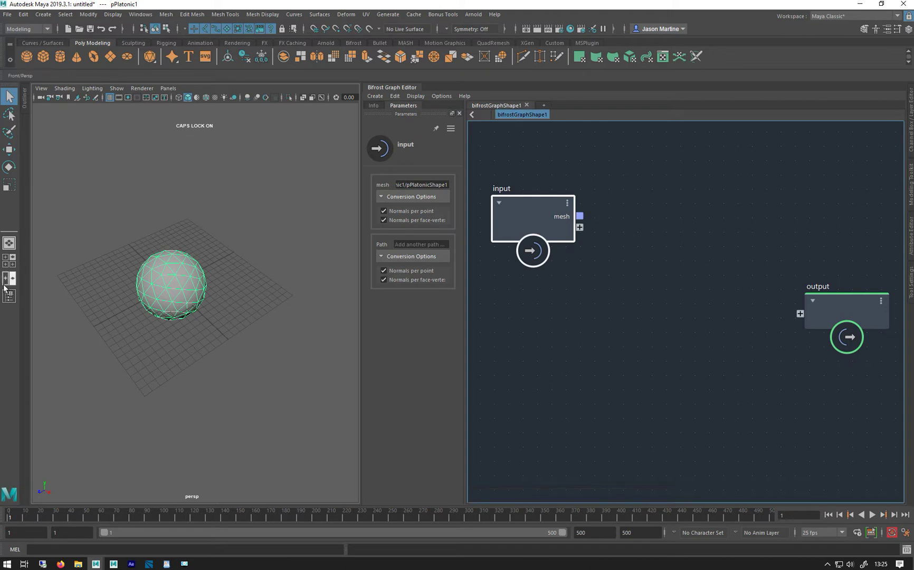
- Spread the input node left and the output node right in the Bifrost graph
left_click(520, 234)
left_click_drag(511, 245, 508, 256)
left_click_drag(828, 308, 853, 222)
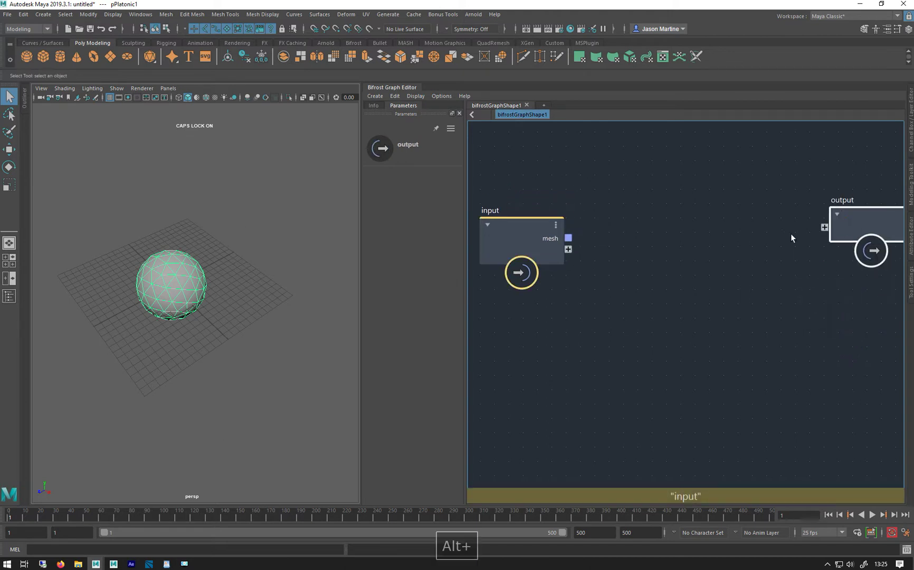
left_click(747, 237)
- Add a basic_particles_graph node via a BASI search
key("Tab")
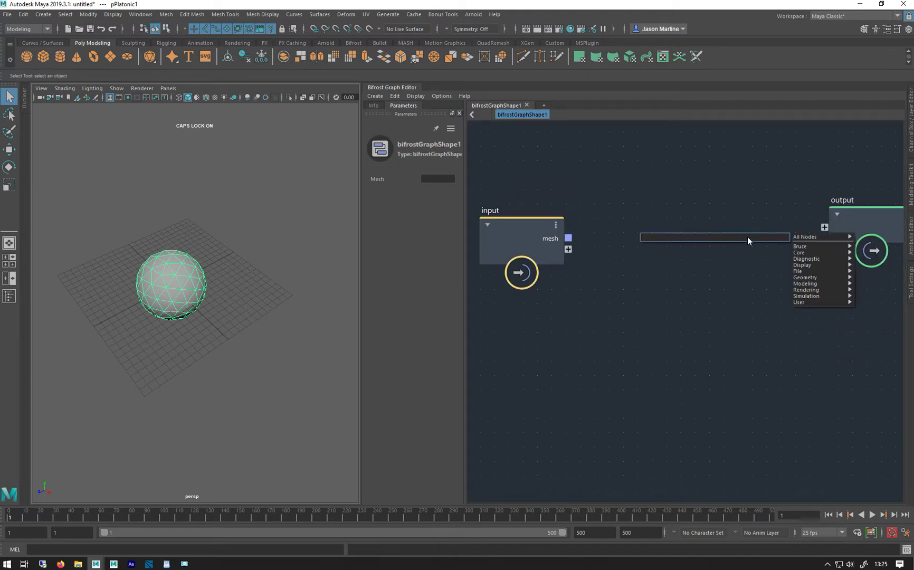
type("BAS")
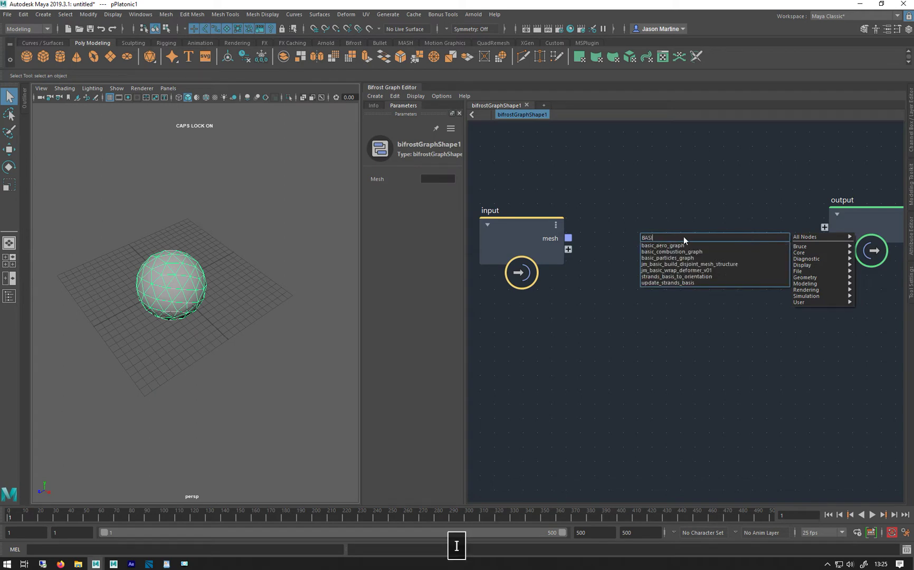
type("I")
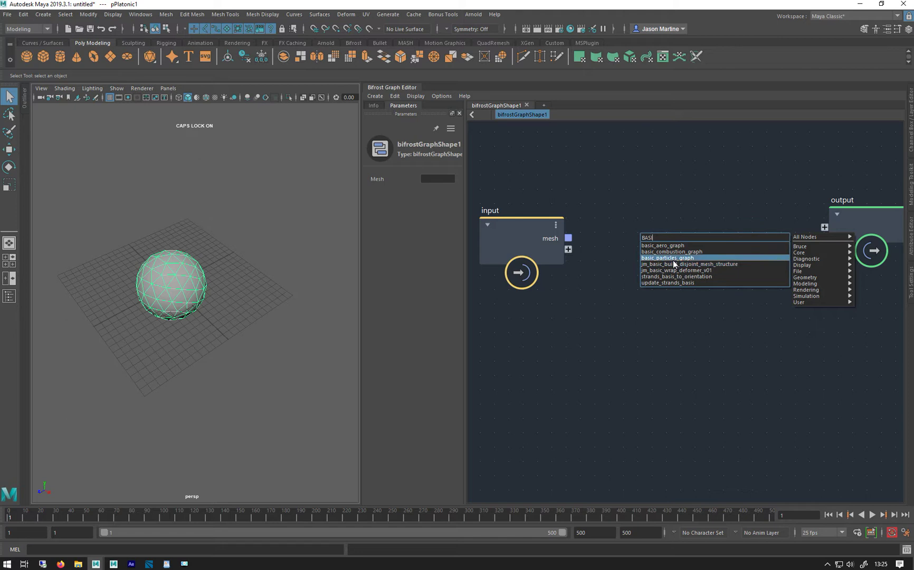
left_click(673, 260)
- Explode the basic_particles_graph compound into its individual nodes
right_click(712, 255)
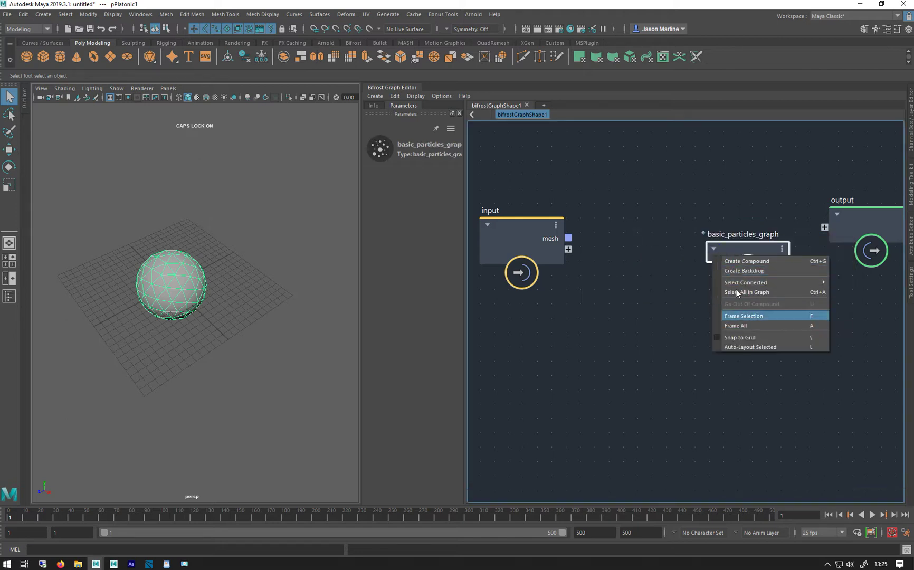
left_click(722, 240)
right_click(746, 255)
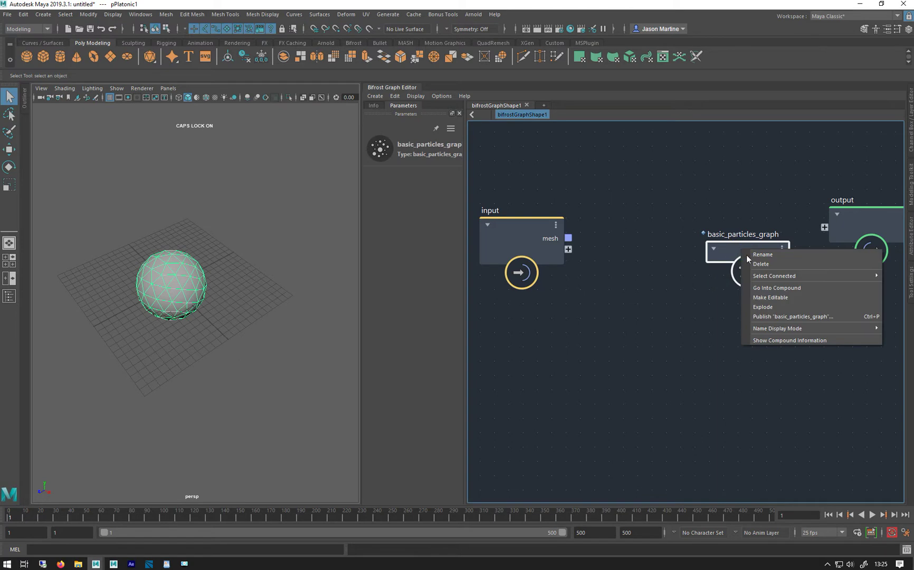
left_click(771, 306)
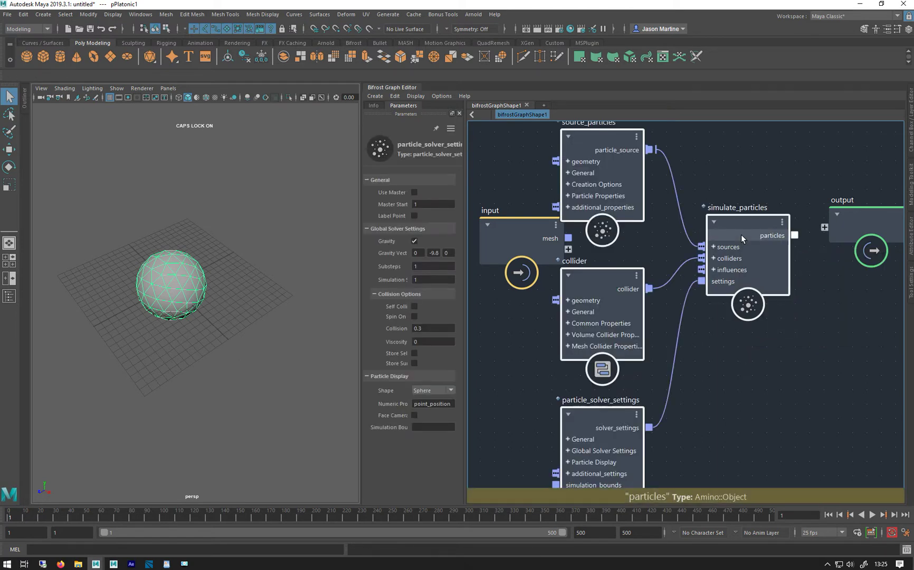
- Rearrange the input and output nodes and wire simulate_particles' particles into the output
middle_click_drag(594, 223, 711, 244, "alt")
left_click_drag(654, 252, 674, 182)
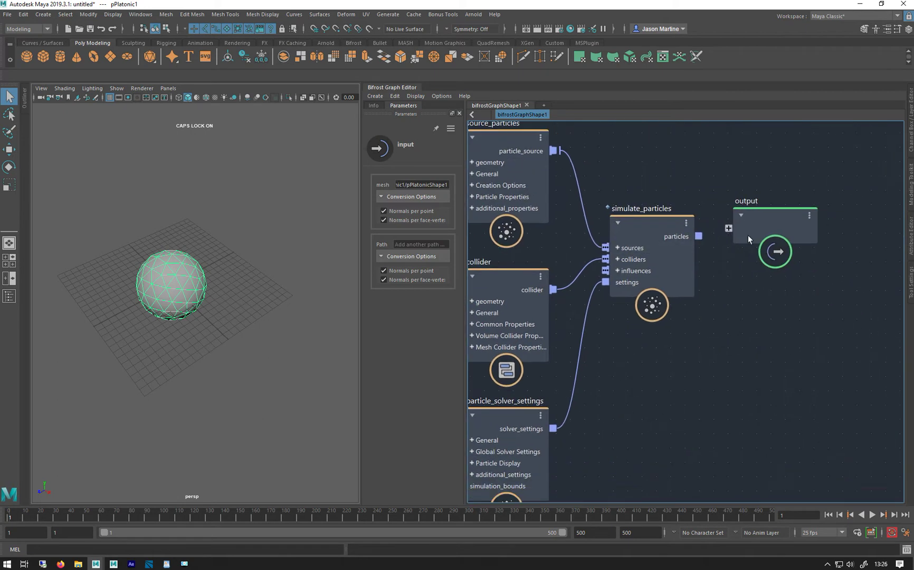
left_click_drag(748, 235, 784, 246)
left_click_drag(699, 236, 766, 239)
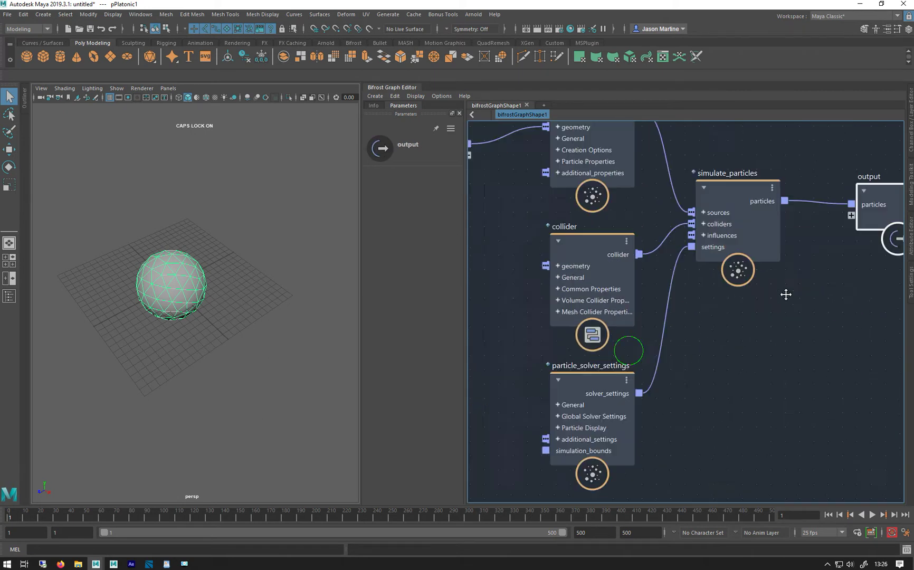
- Show particle_solver_settings' parameters in a widened Parameters panel
middle_click_drag(590, 390, 590, 389, "alt")
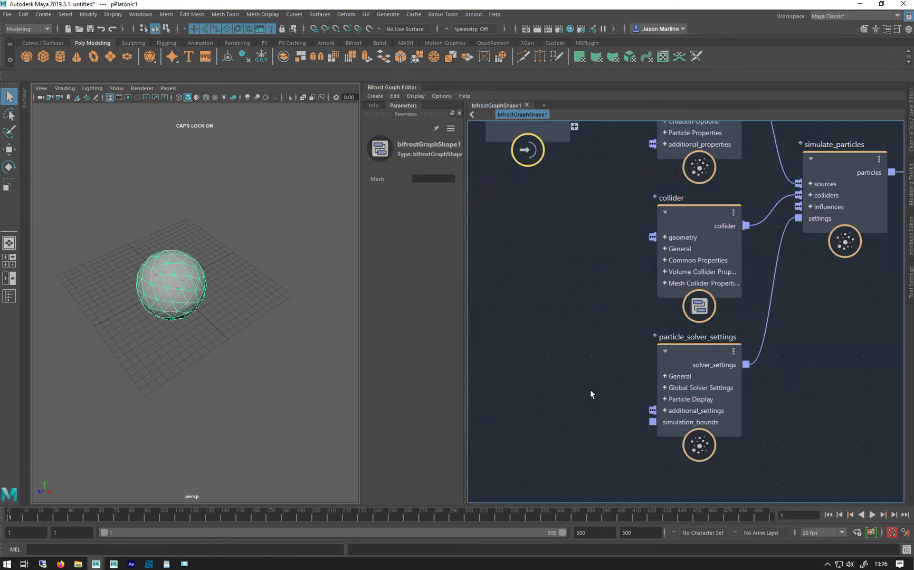
left_click(692, 375)
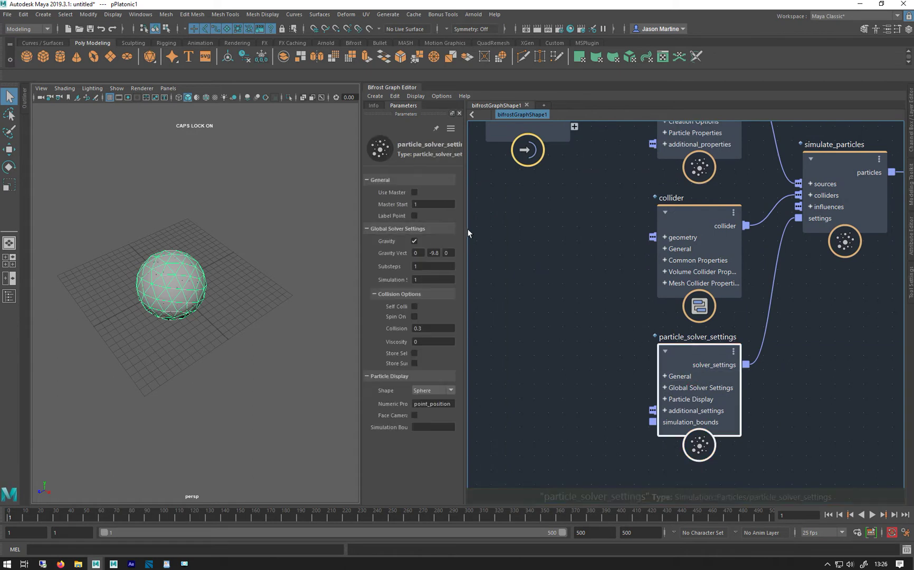
left_click_drag(467, 230, 522, 232)
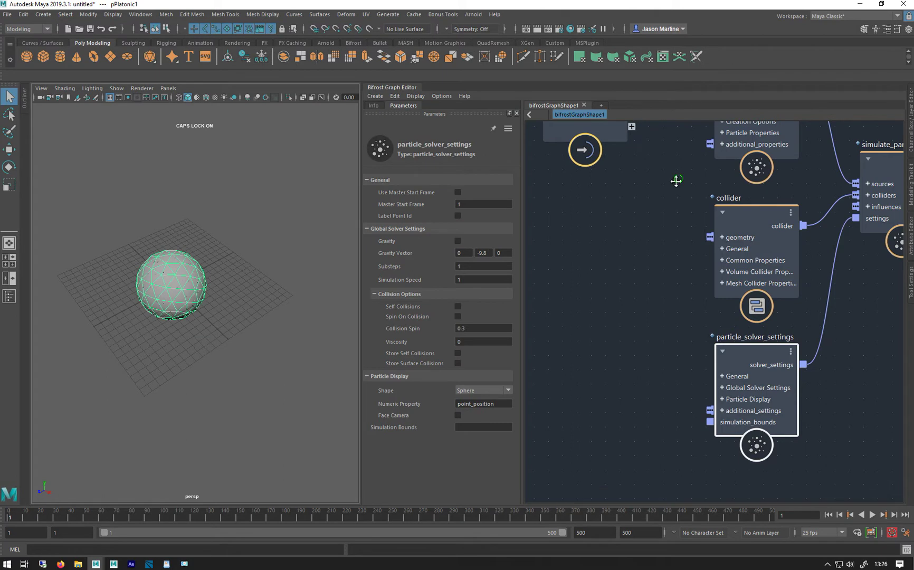
middle_click_drag(675, 179, 662, 247, "alt")
- Turn on Live Forever for source_particles and play the simulation to frame 102
left_click(747, 182)
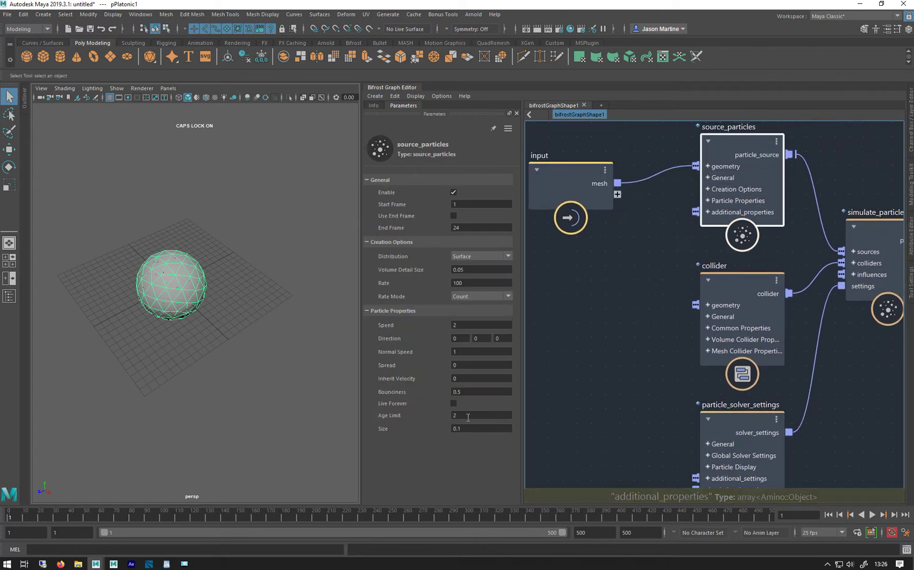
left_click(454, 404)
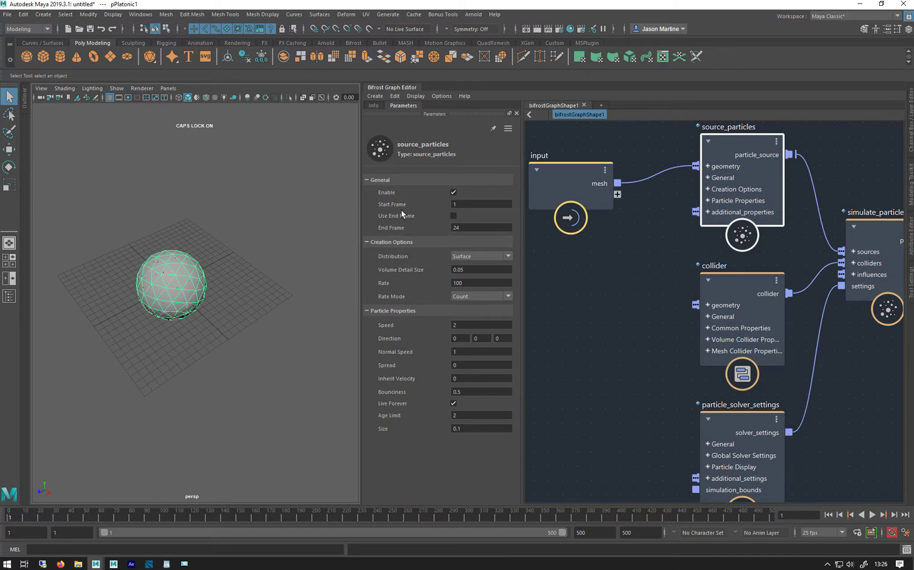
middle_click_drag(649, 287, 615, 265, "alt")
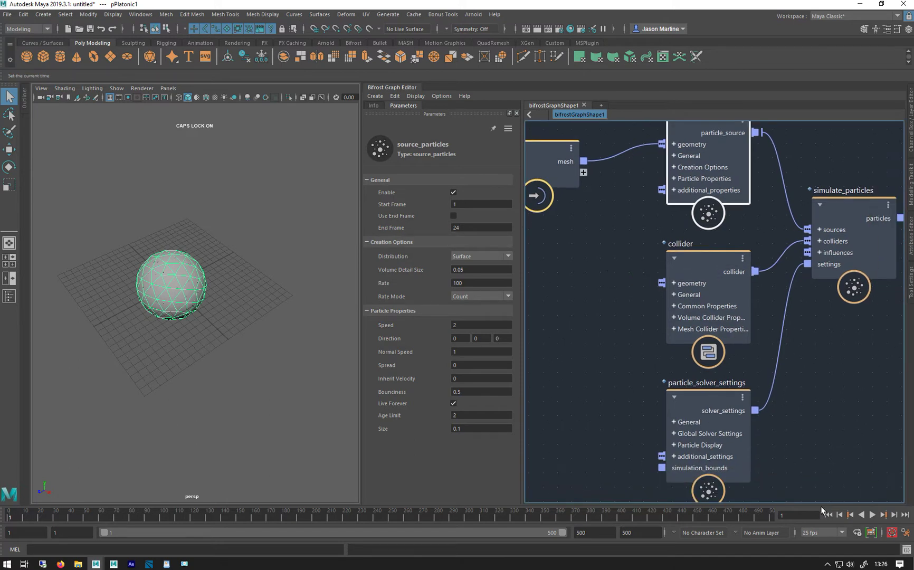
left_click(874, 513)
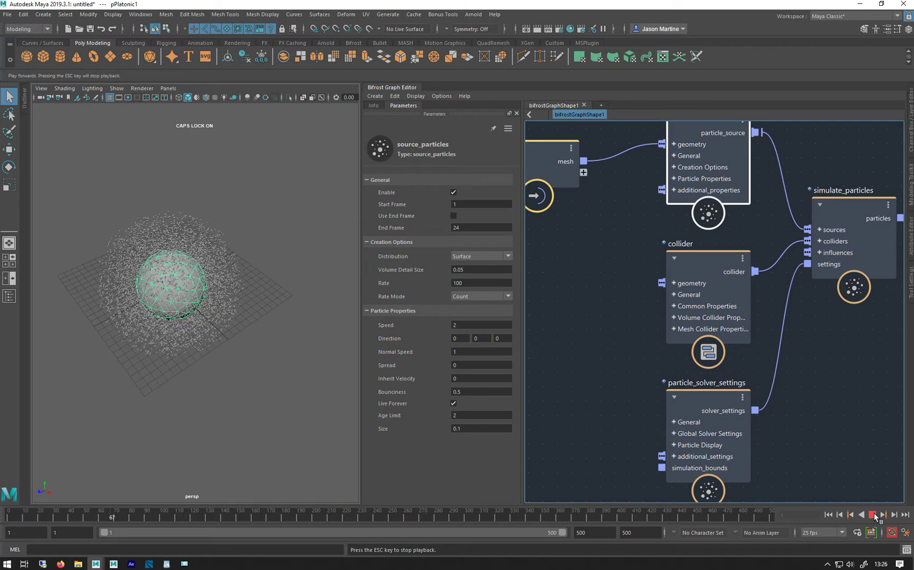
left_click(874, 513)
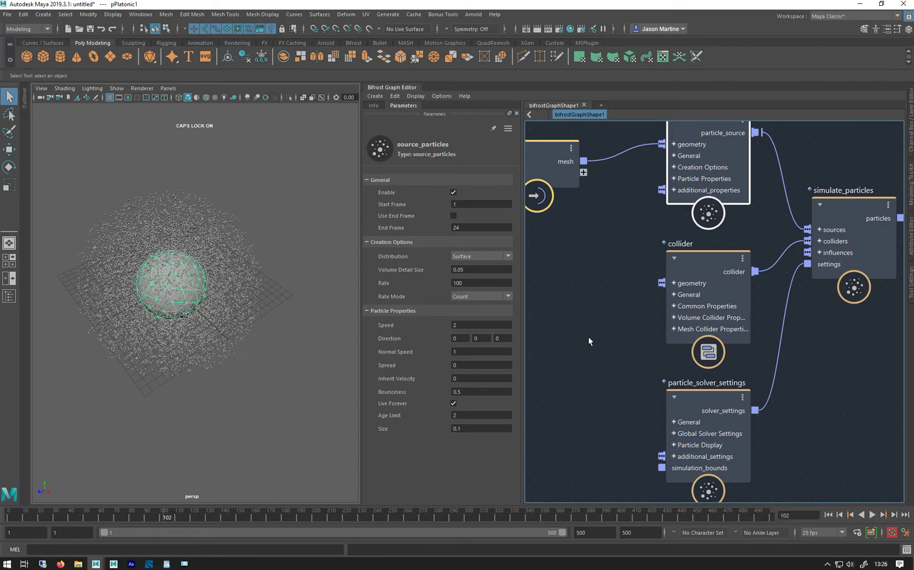
- Add a turbulence_influence node via a TUR search and position it
middle_click_drag(589, 341, 640, 333)
left_click(640, 333)
key("Tab")
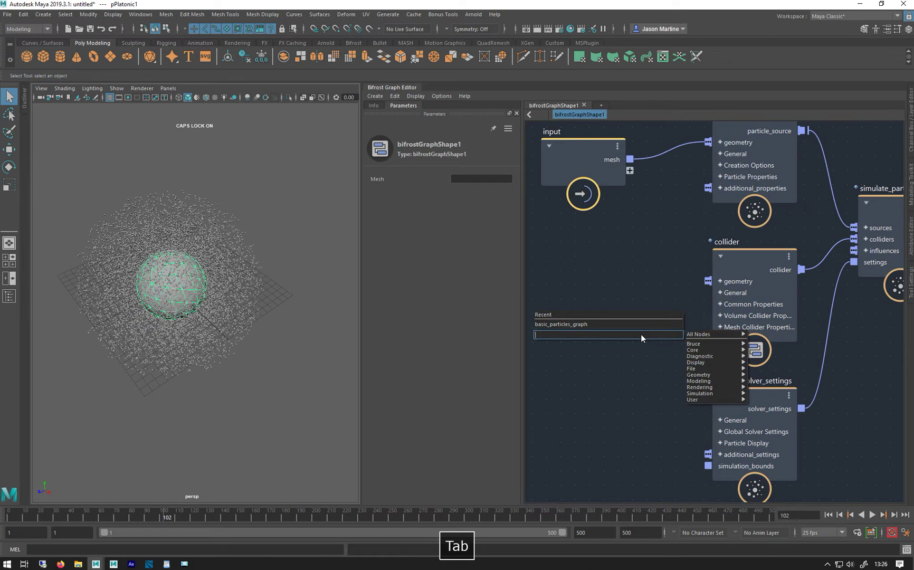
type("TUR")
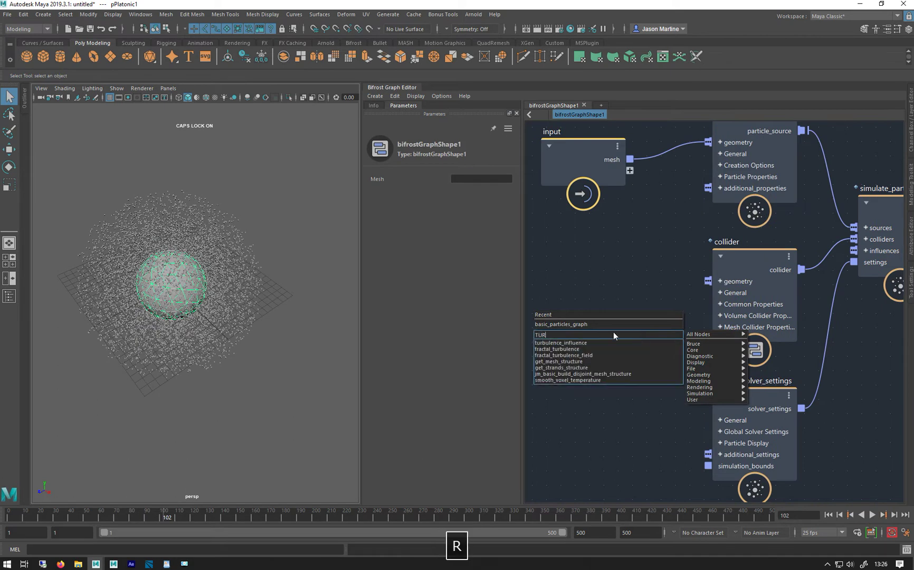
left_click(576, 343)
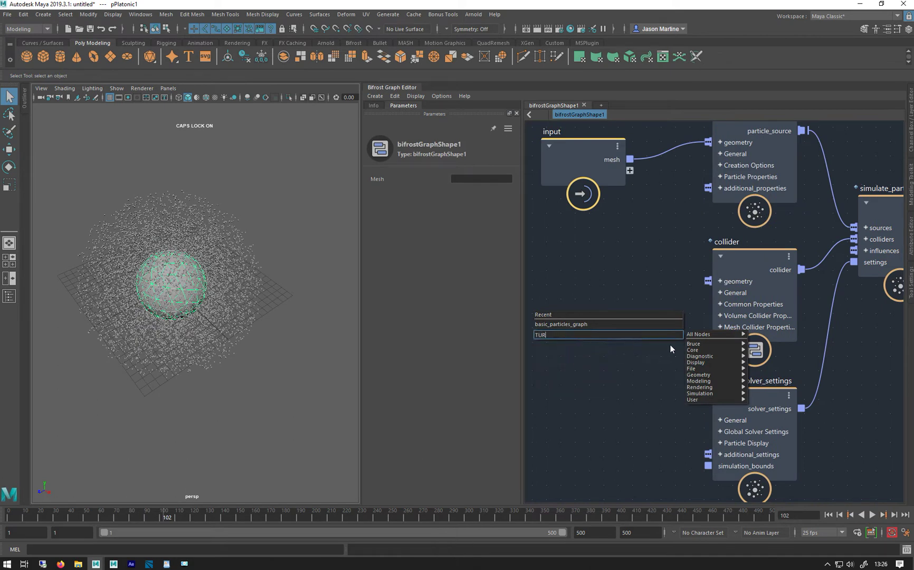
left_click_drag(665, 353, 636, 318)
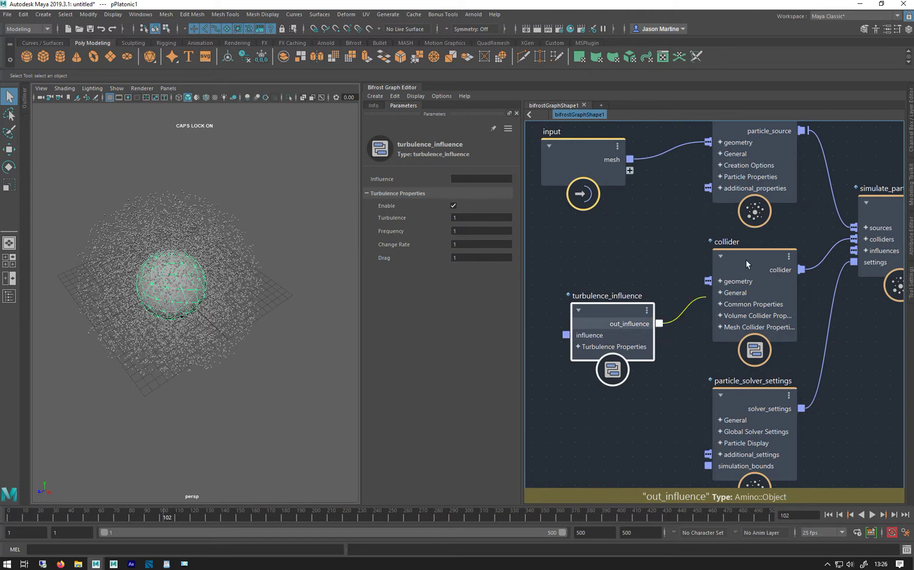
- Feed turbulence into simulate_particles' influences and replay the simulation from the start
left_click_drag(746, 260, 853, 250)
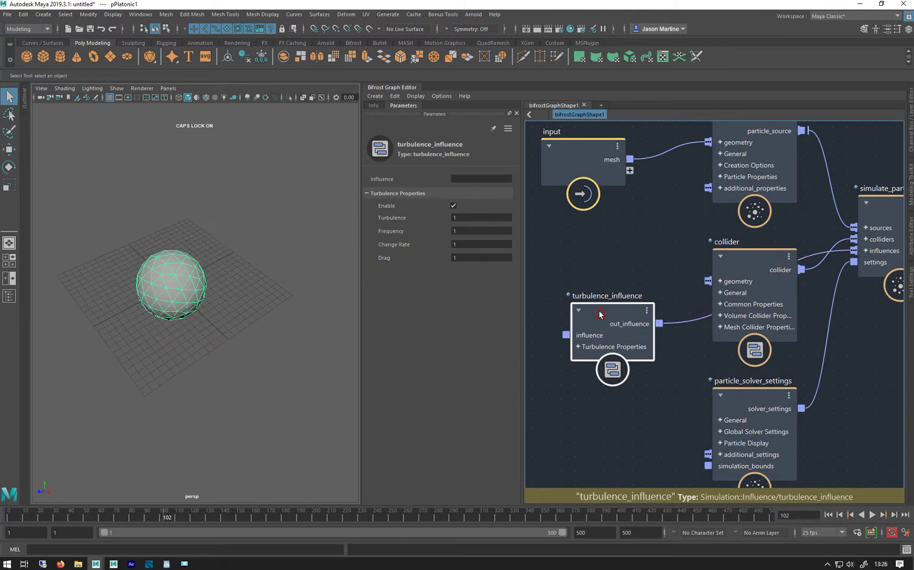
left_click_drag(600, 314, 598, 295)
left_click(827, 515)
left_click(873, 512)
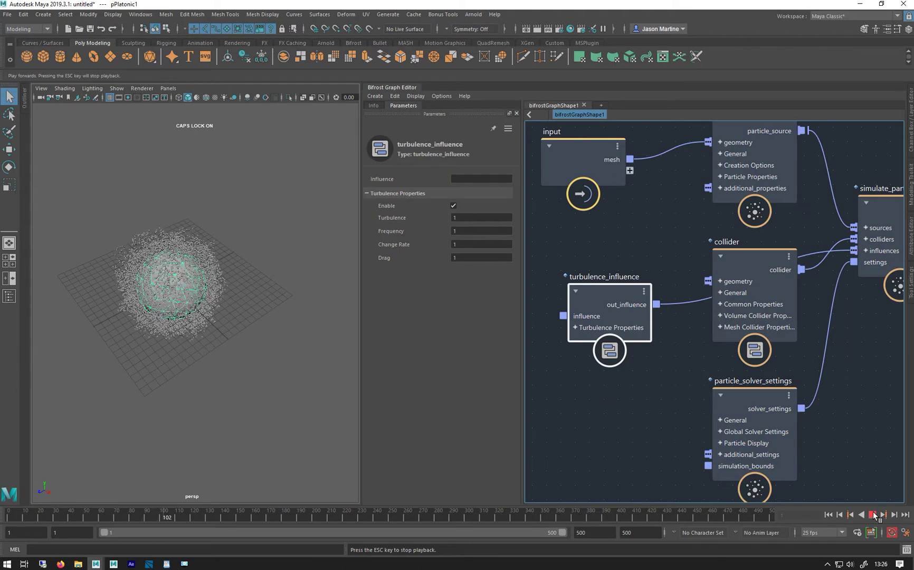
key("Escape")
- Set turbulence Drag to 0.5 and Turbulence to 2, then replay to frame 156
left_click(455, 258)
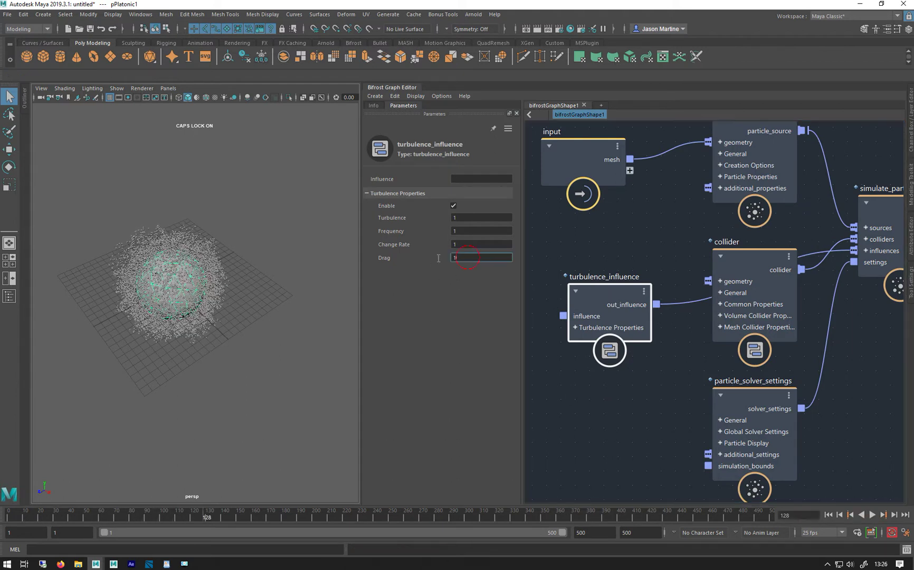
type(".5")
key("Return")
left_click(455, 218)
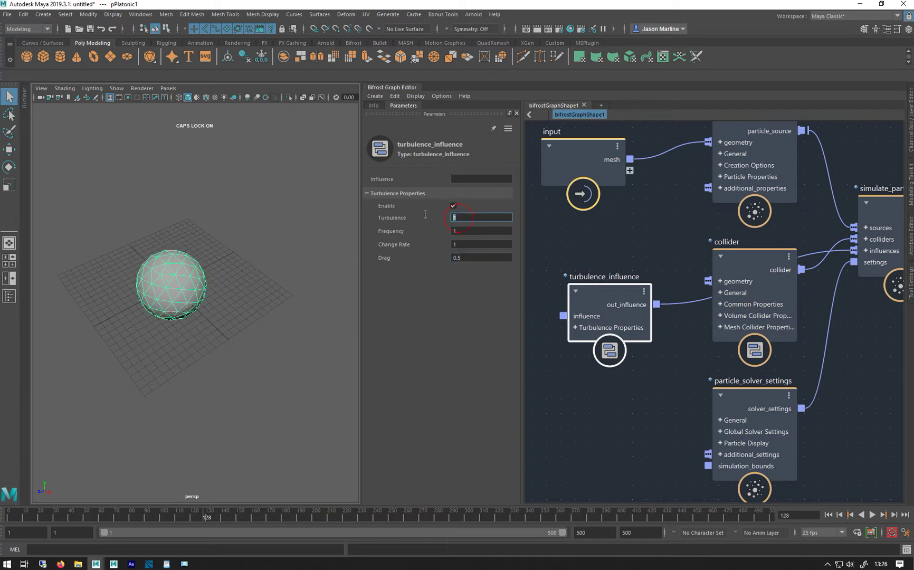
type("2")
key("Return")
left_click(828, 515)
left_click(872, 515)
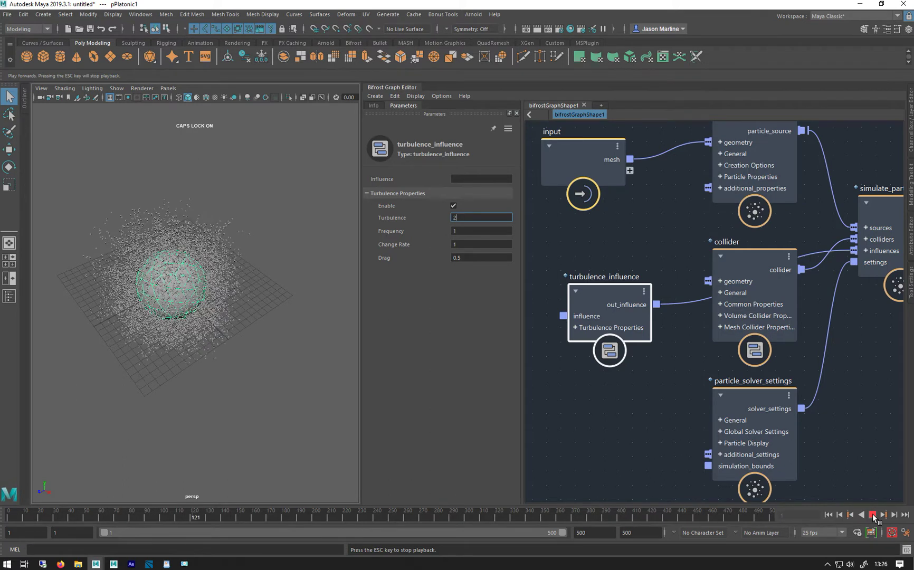
left_click(873, 515)
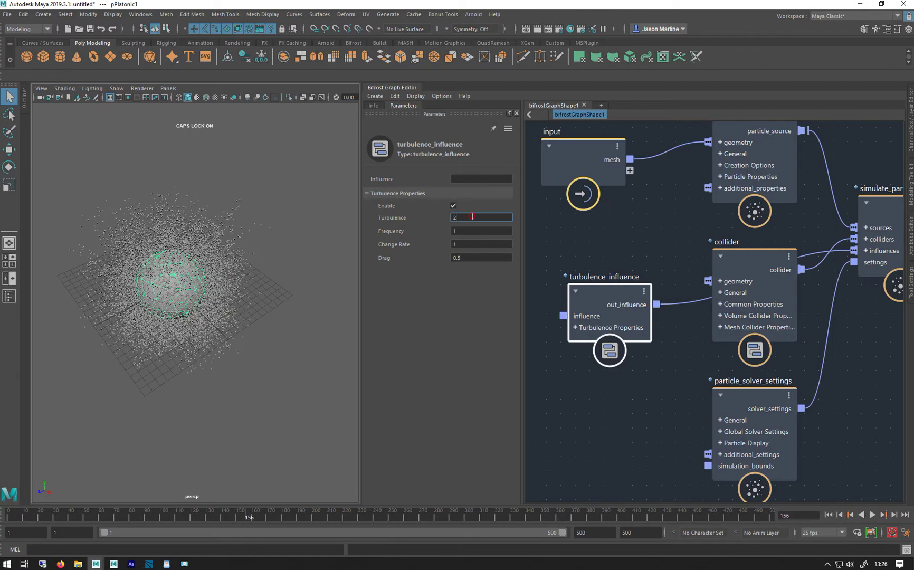
- Raise Turbulence to 5 and replay the simulation from the first frame
type("5")
key("Return")
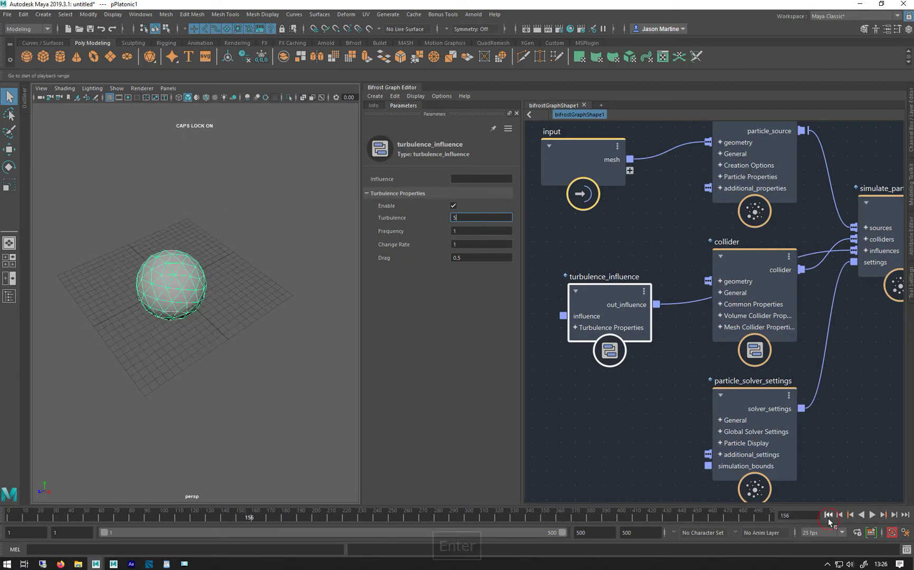
left_click(829, 515)
left_click(872, 514)
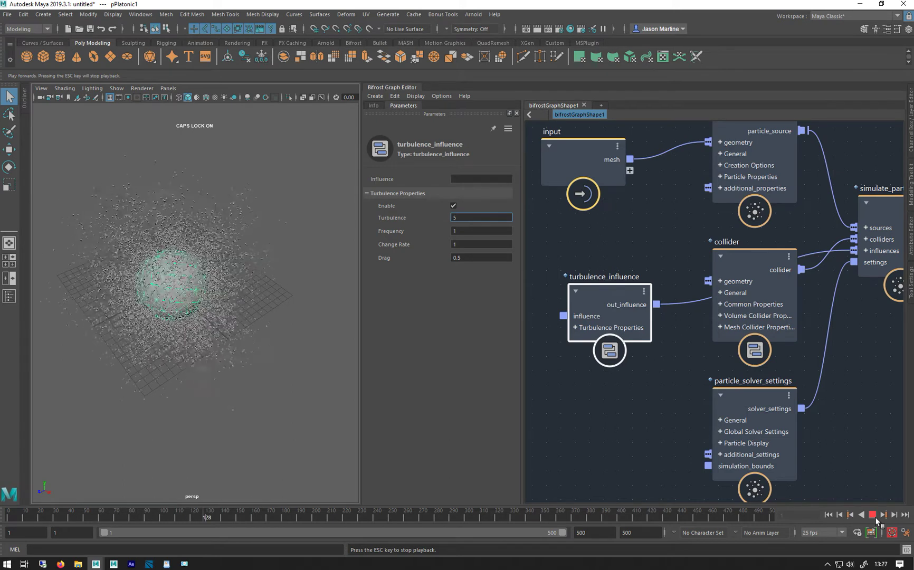
left_click(873, 516)
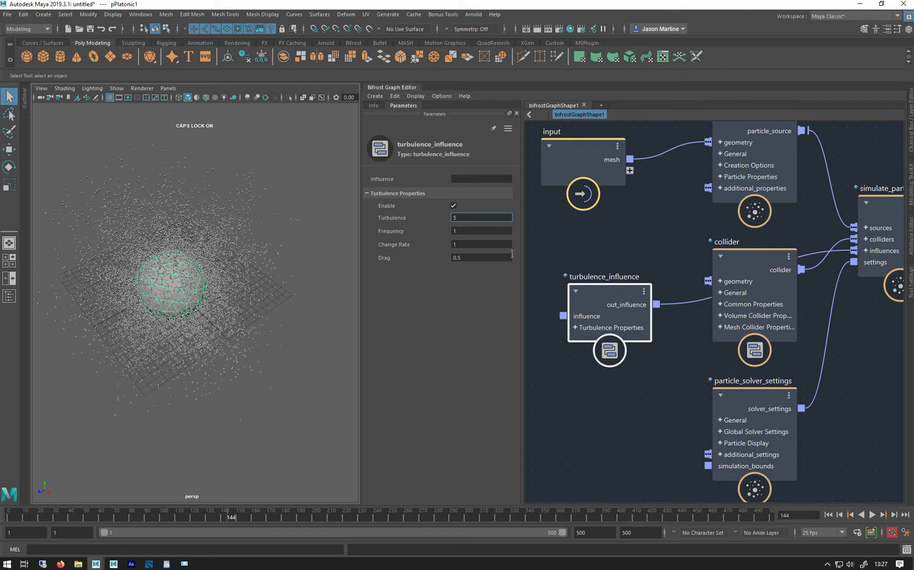
- Narrow the Parameters panel and pan the graph to reposition the output node
left_click_drag(522, 254, 468, 255)
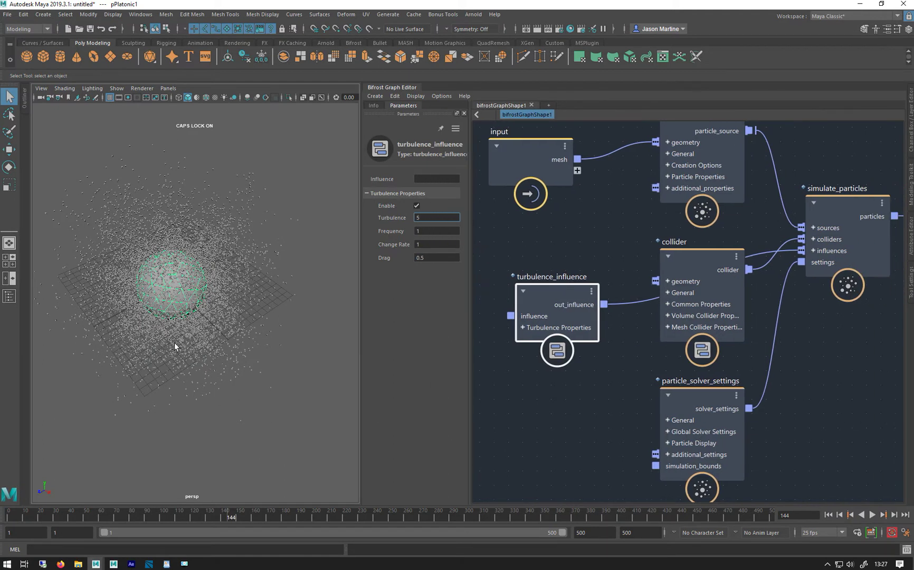
left_click_drag(174, 346, 228, 252, "alt")
left_click(261, 241)
middle_click_drag(608, 309, 487, 321, "alt")
left_click_drag(692, 242, 864, 200)
left_click(703, 327)
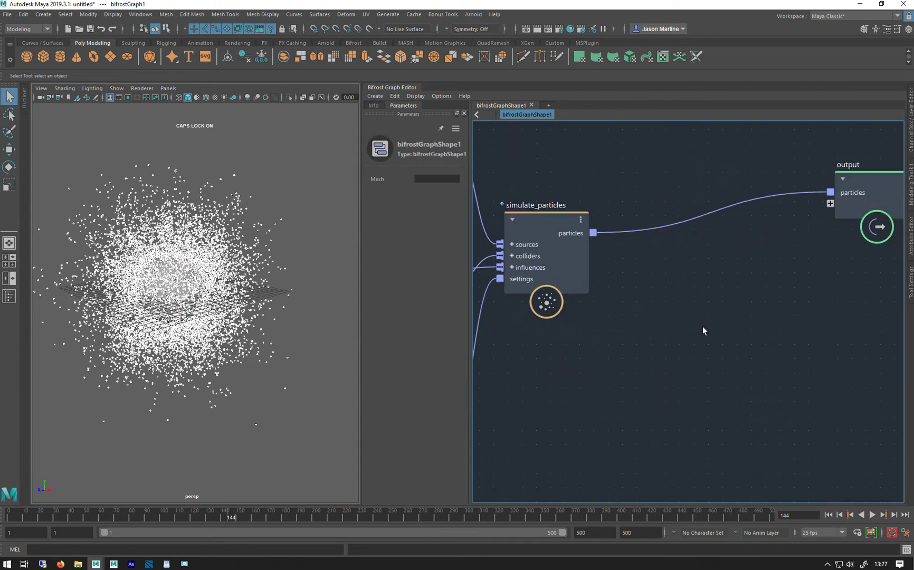
- Add a create_particle_trails node via a TRAIL search
key("Tab")
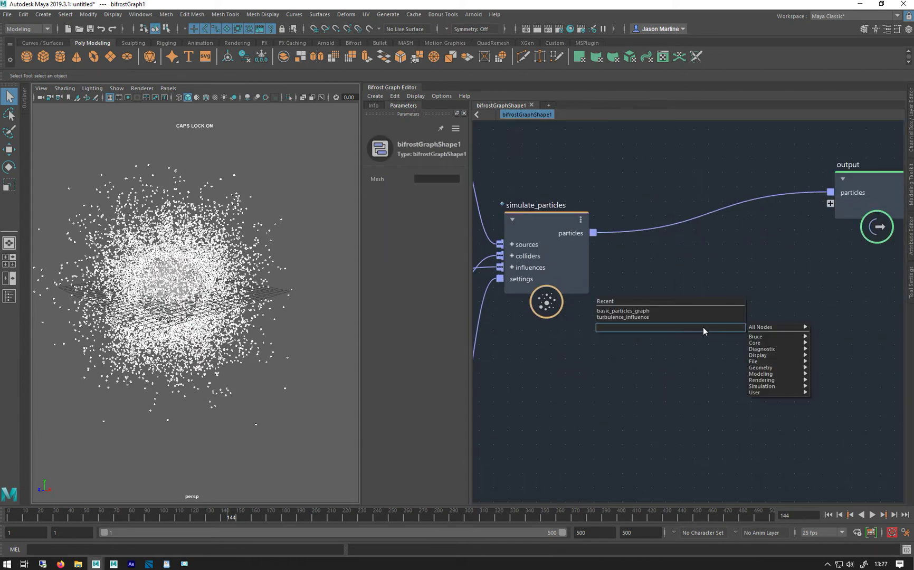
type("TR")
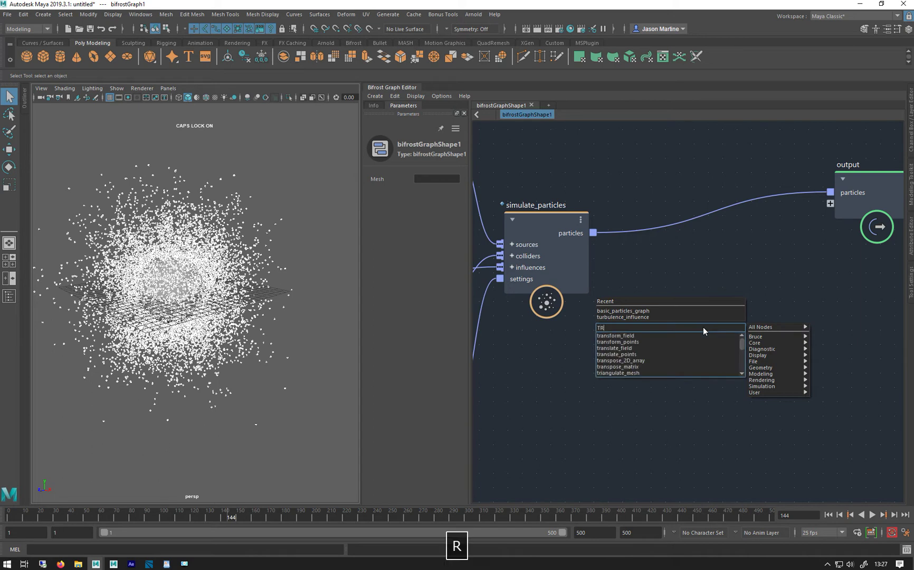
type("AIL")
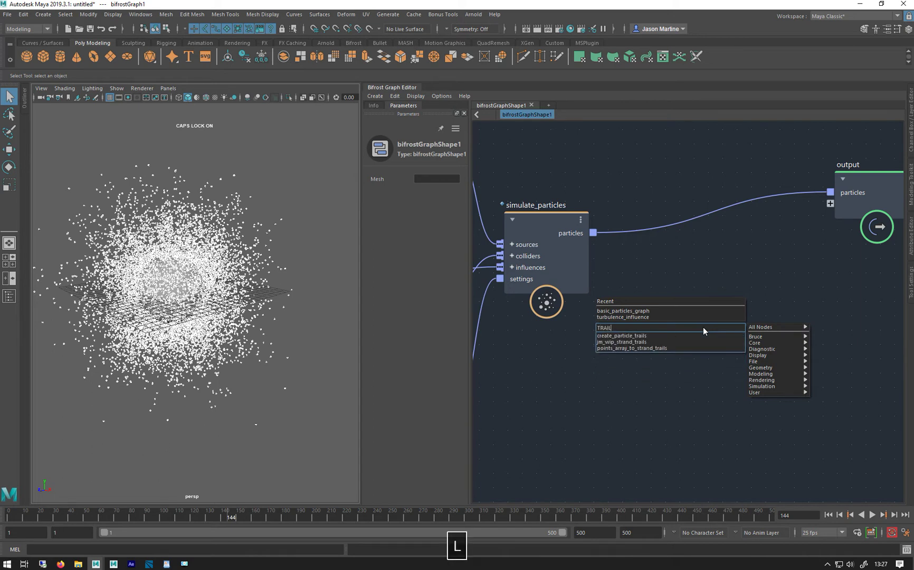
left_click(630, 336)
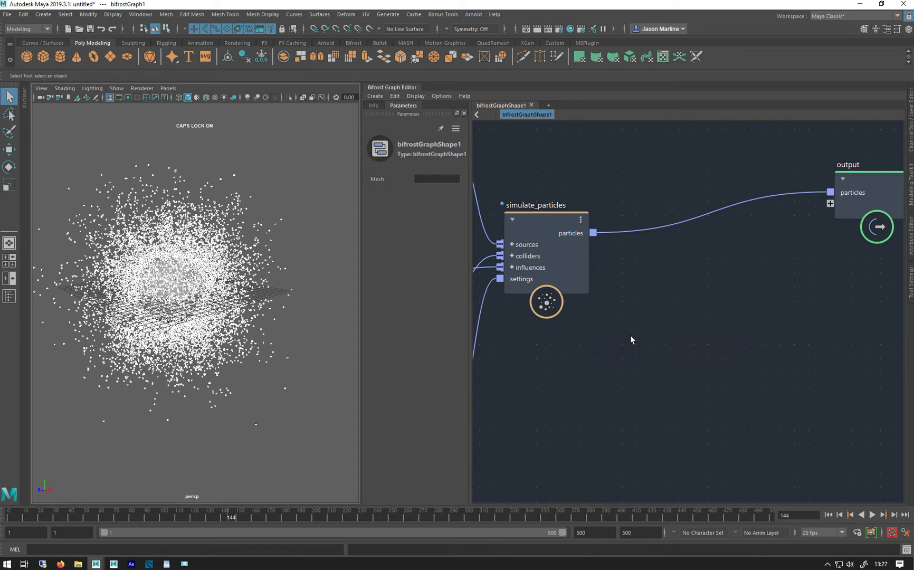
- Insert create_particle_trails between simulate_particles and the output node
left_click_drag(701, 363, 700, 292)
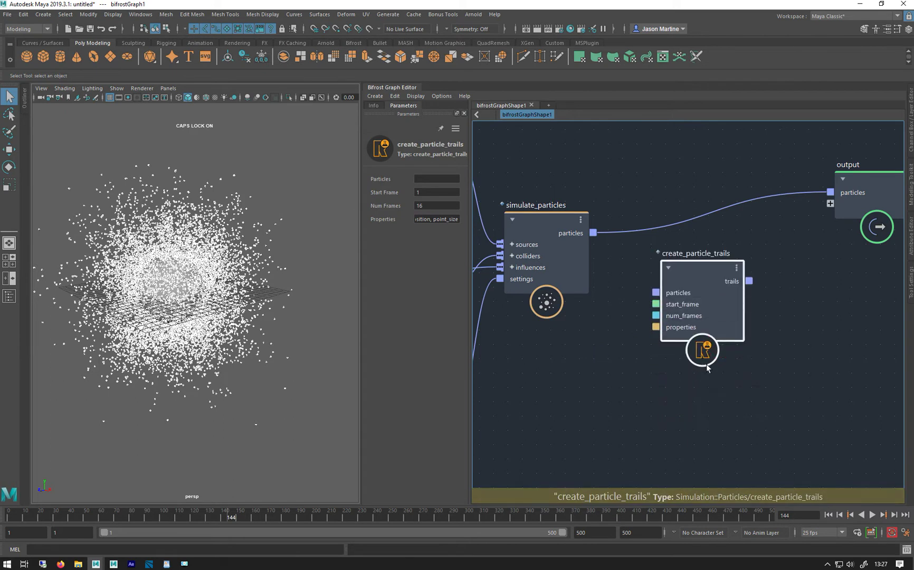
left_click_drag(681, 298, 691, 235)
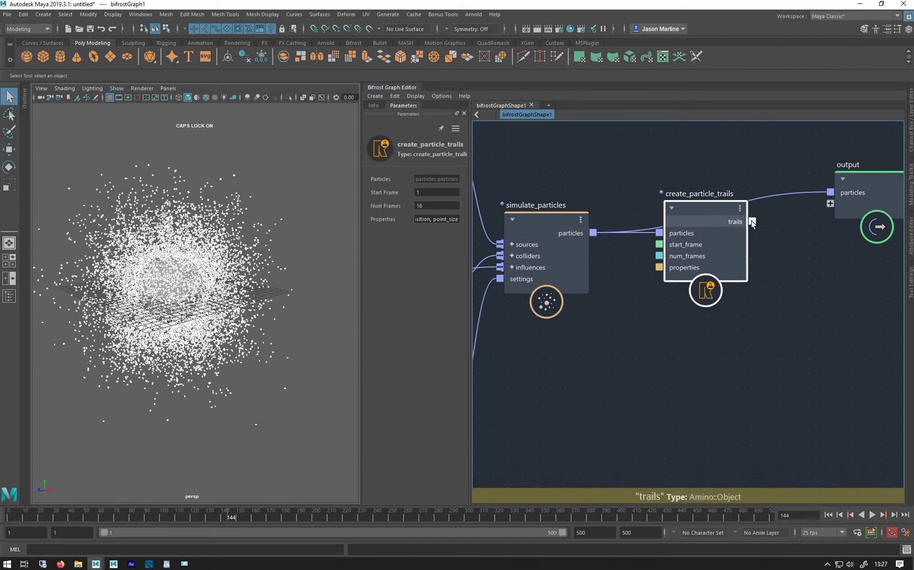
left_click_drag(787, 198, 649, 159)
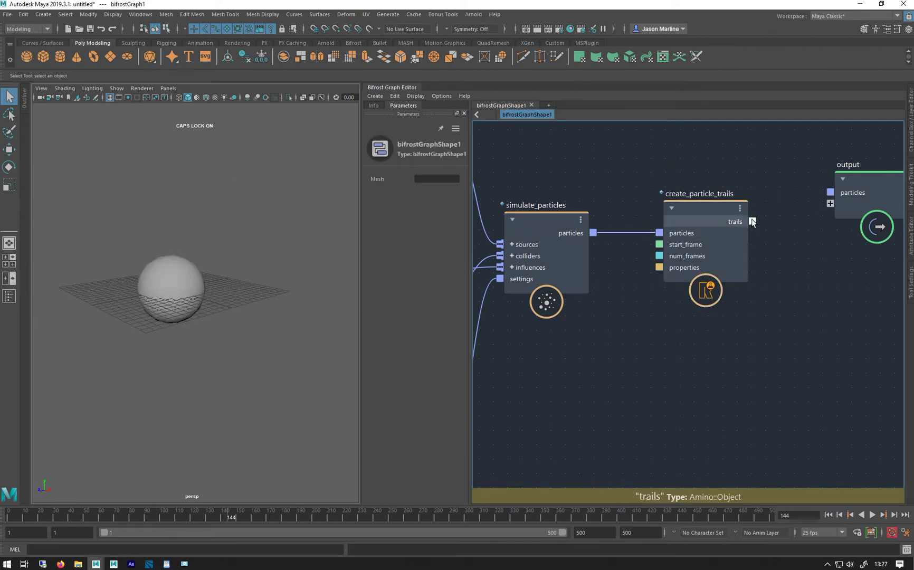
left_click_drag(836, 198, 833, 194)
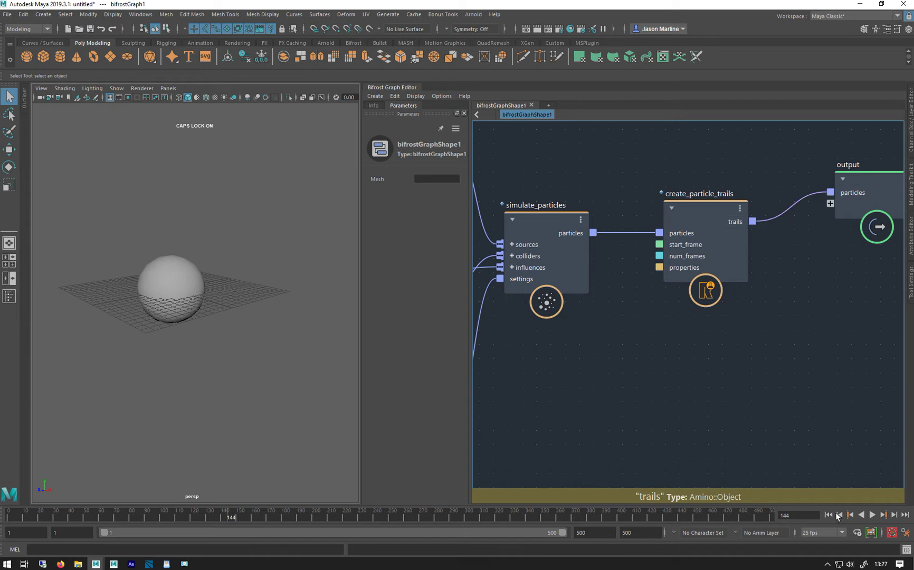
- Play the simulation to frame 217 and orbit the view to inspect the trails
left_click(872, 515)
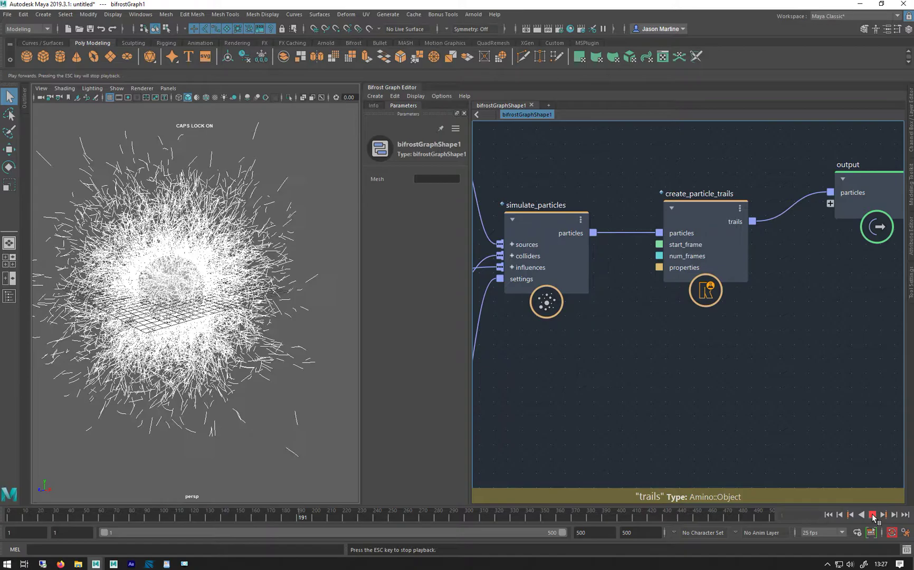
left_click(872, 515)
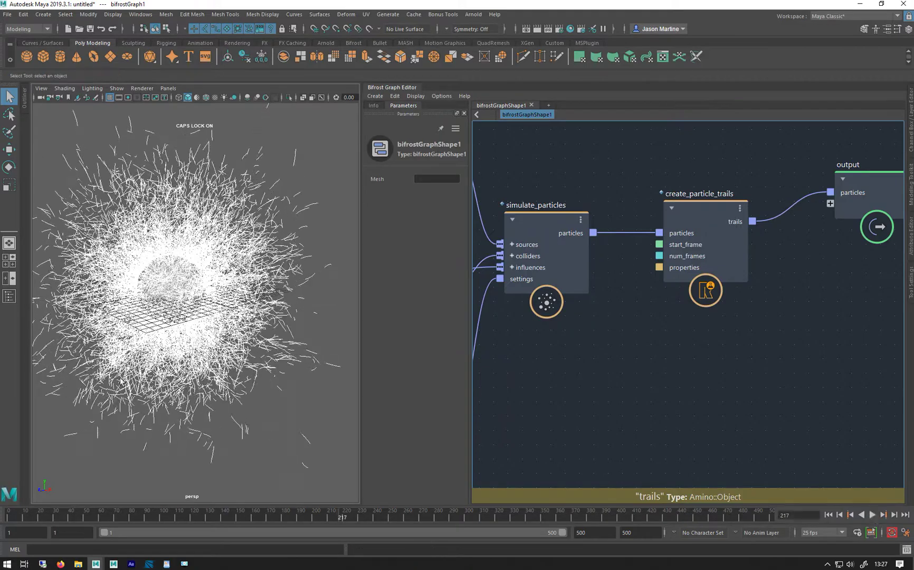
right_click_drag(77, 314, 149, 349, "alt")
left_click_drag(149, 350, 203, 295, "alt")
right_click_drag(195, 327, 262, 364, "alt")
mouse_move(261, 363)
left_mouse_down("alt")
mouse_move(220, 370)
mouse_move(247, 374)
left_mouse_up("alt")
right_click_drag(247, 373, 177, 337, "alt")
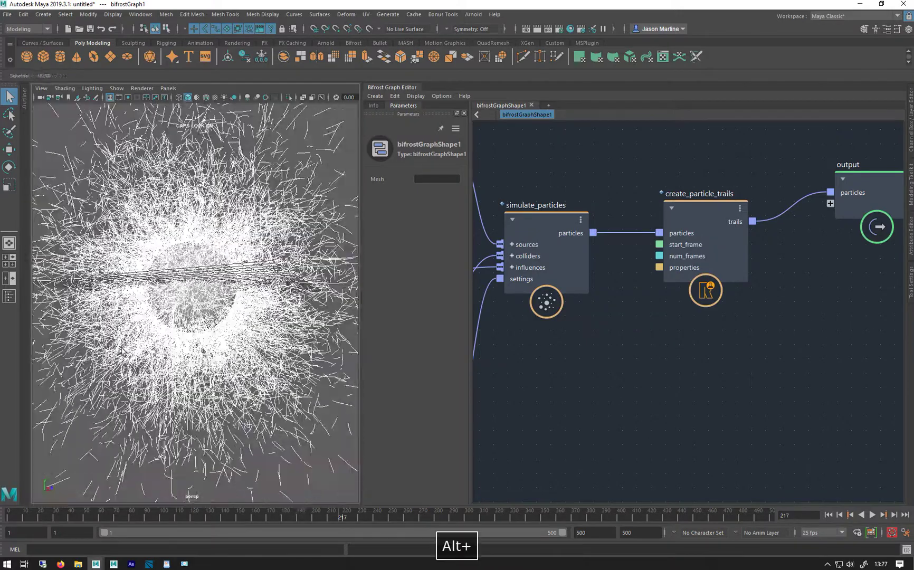
left_click_drag(182, 341, 229, 385, "alt")
right_click_drag(228, 385, 180, 364, "alt")
left_click_drag(183, 364, 227, 325, "alt")
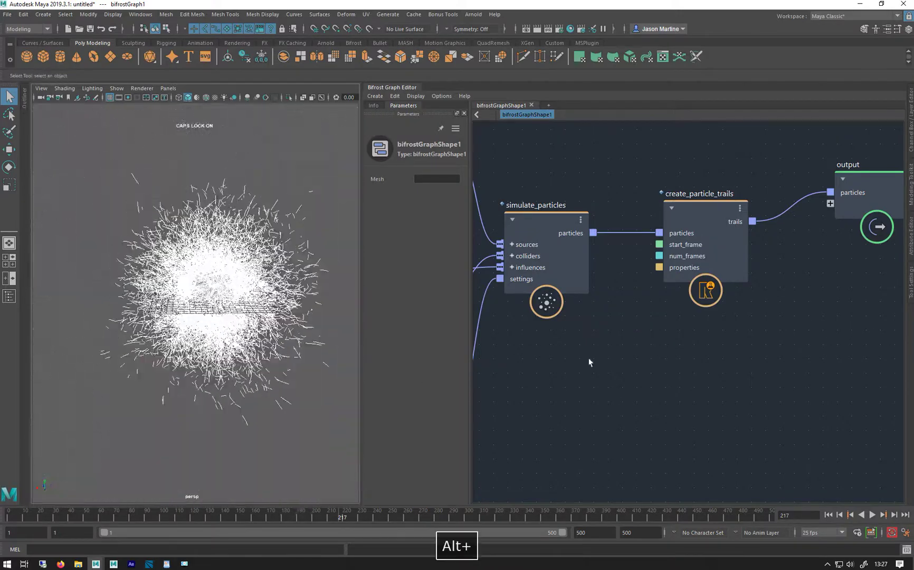
left_click(671, 220)
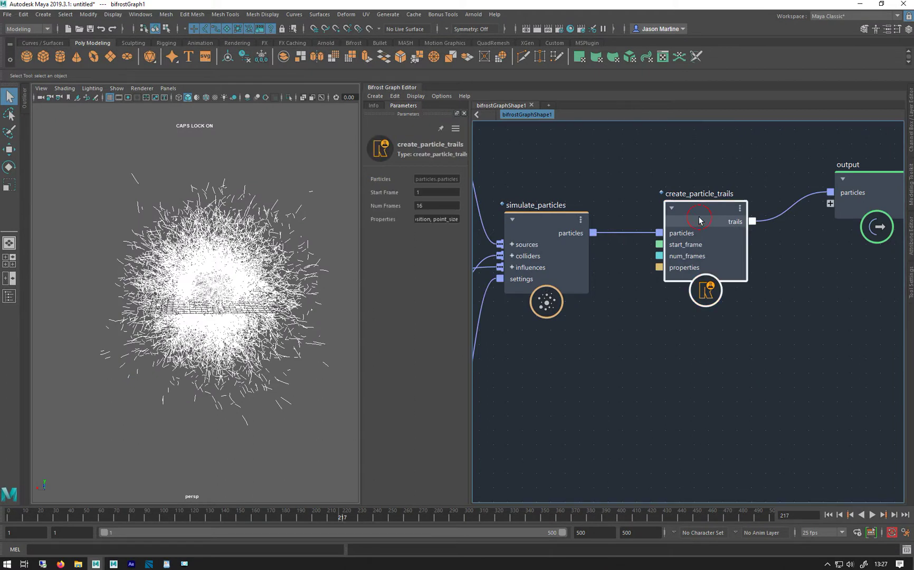
- Set create_particle_trails' Num Frames to 500
left_click(540, 224)
middle_click_drag(523, 182, 506, 201)
left_click(665, 235)
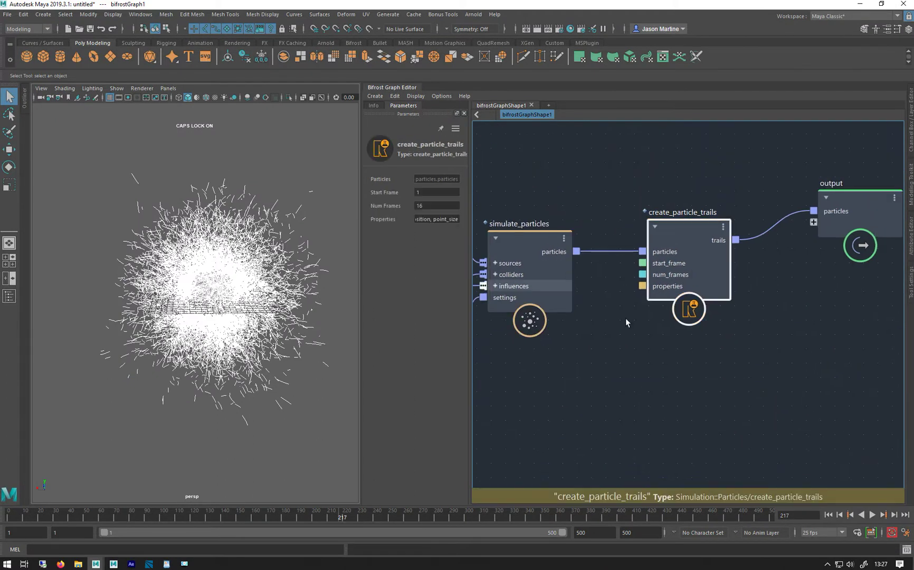
double_click(438, 192)
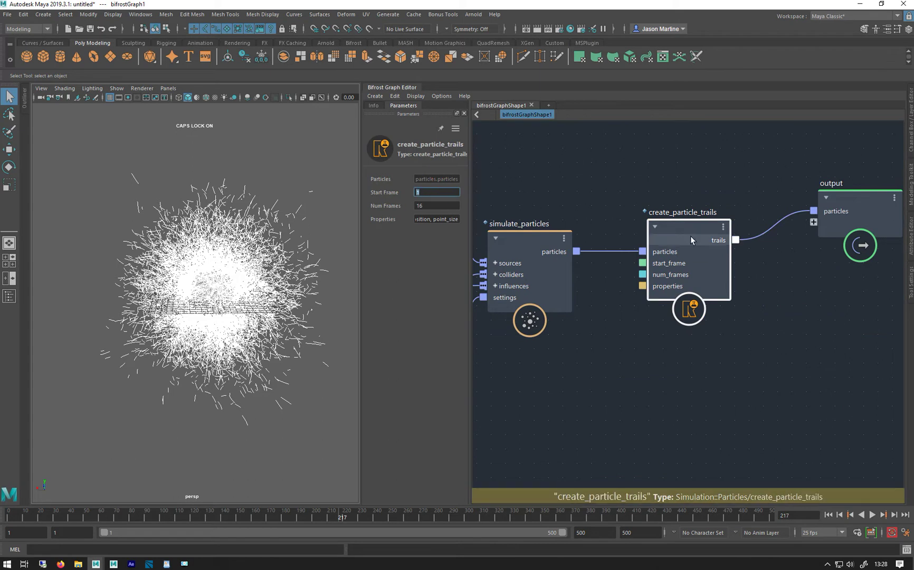
key("Tab")
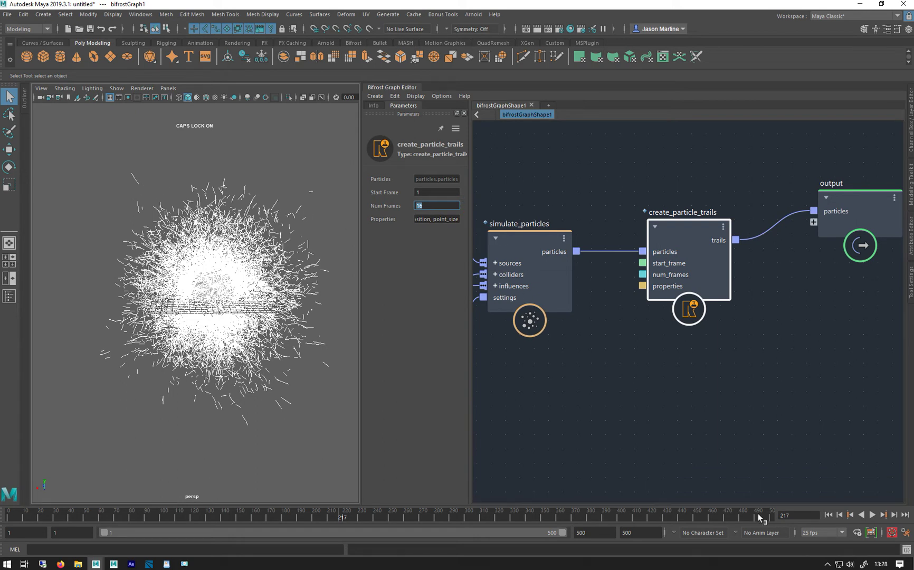
type("500")
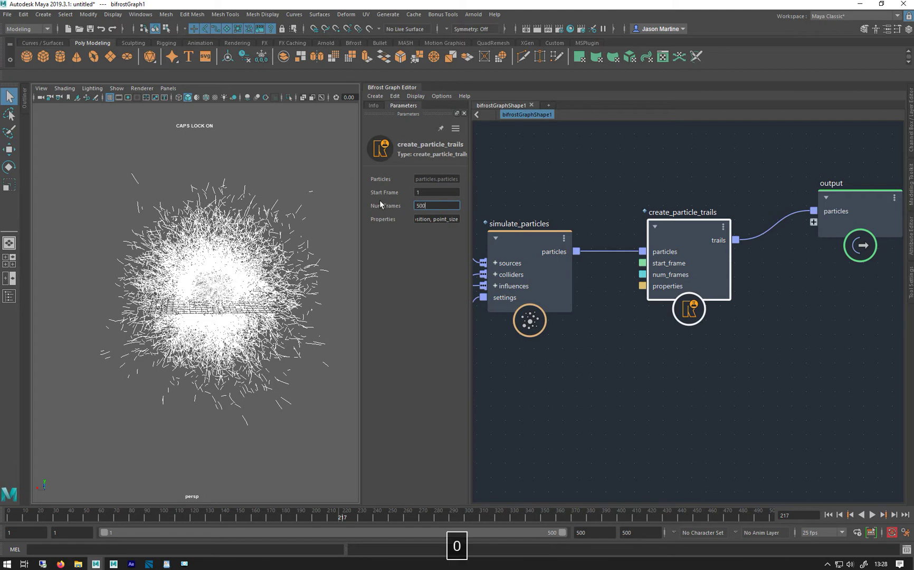
key("Return")
- Replay the simulation from frame 1 and stop at frame 109
left_click(829, 515)
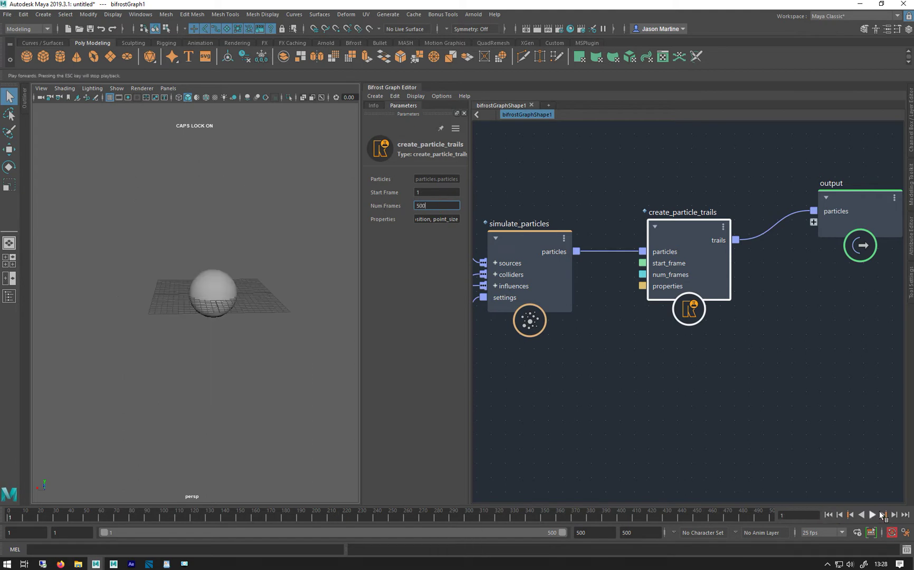
left_click(873, 515)
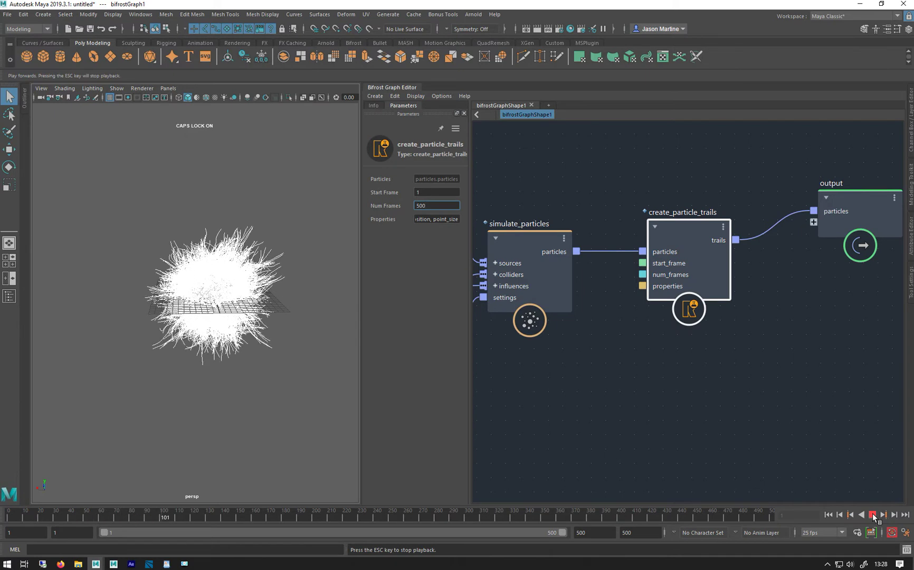
left_click(873, 515)
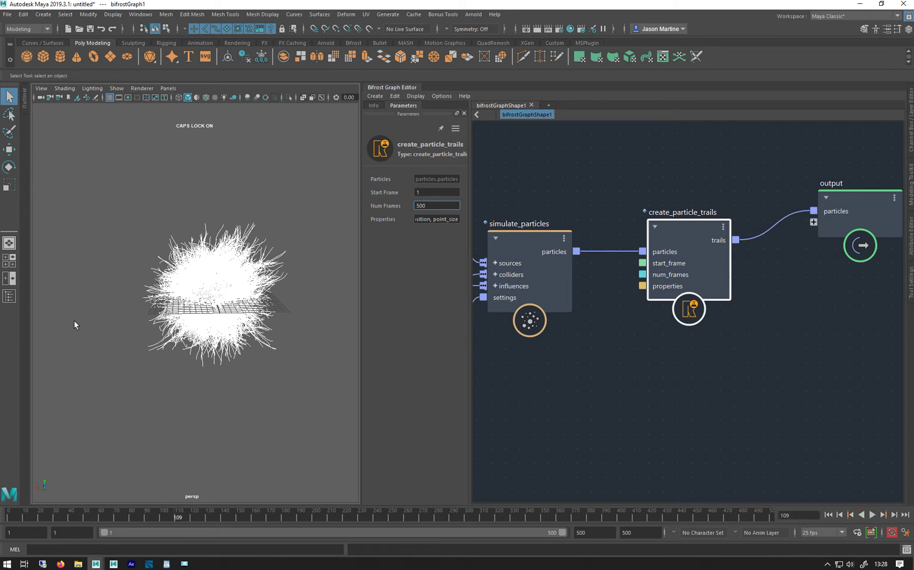
- Hide the pPlatonic1 sphere from the Outliner with H
left_click_drag(82, 330, 195, 355, "alt")
right_click_drag(196, 355, 227, 392, "alt")
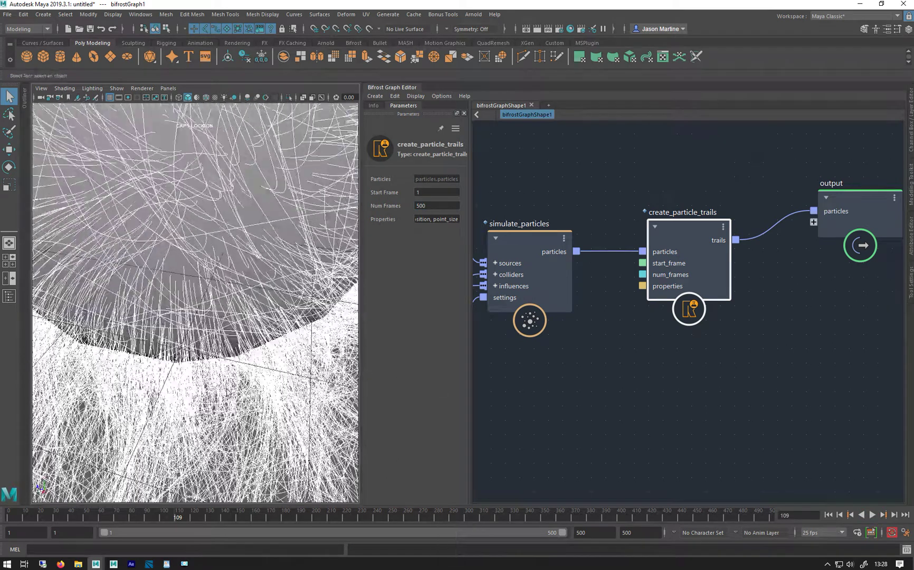
mouse_move(227, 357)
left_mouse_down("alt")
mouse_move(264, 338)
mouse_move(388, 357)
mouse_move(197, 320)
mouse_move(190, 218)
mouse_move(92, 253)
left_mouse_up("alt")
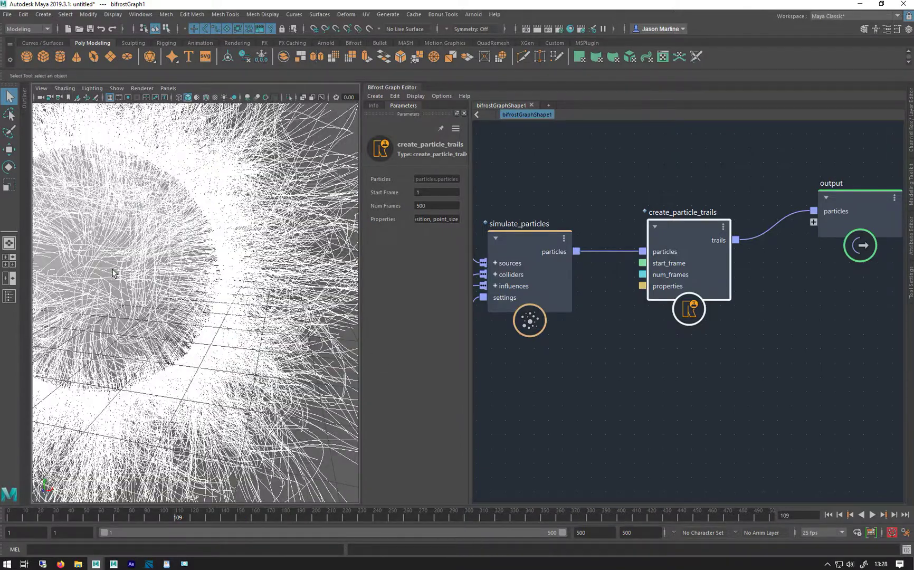
left_click_drag(105, 267, 21, 273, "alt")
left_click(9, 296)
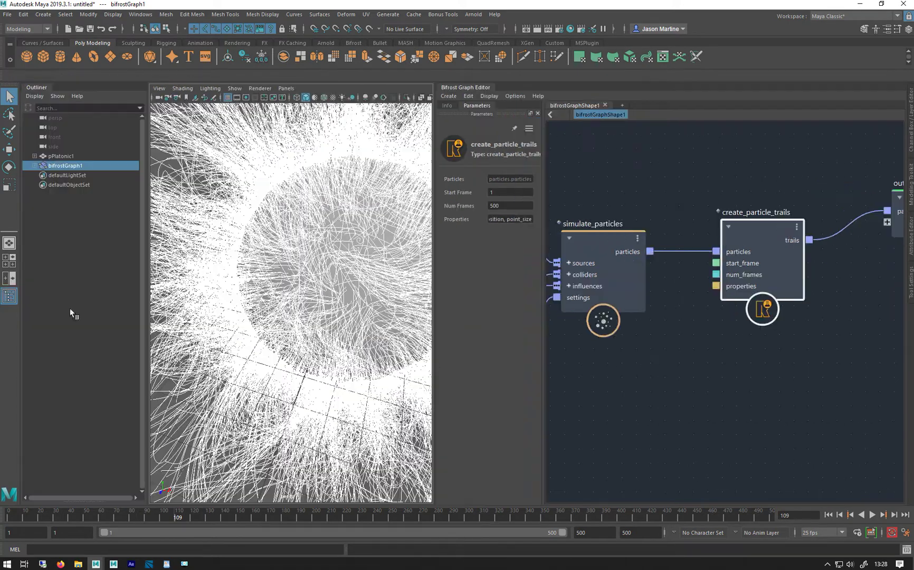
left_click(59, 156)
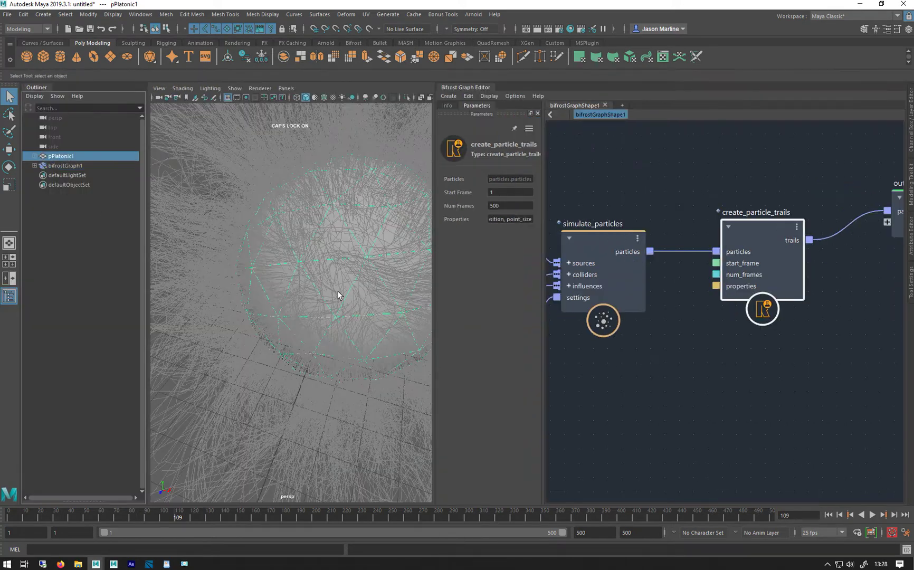
key("h")
- Orbit to a level view of the trails and display source_particles' parameters
left_click_drag(281, 350, 293, 309, "alt")
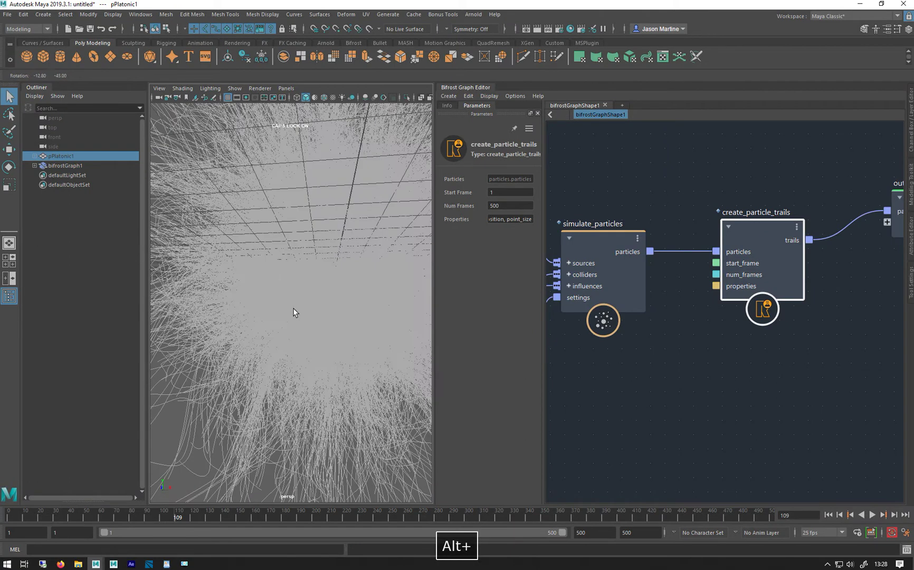
left_click(272, 304)
left_click_drag(216, 361, 264, 372, "alt")
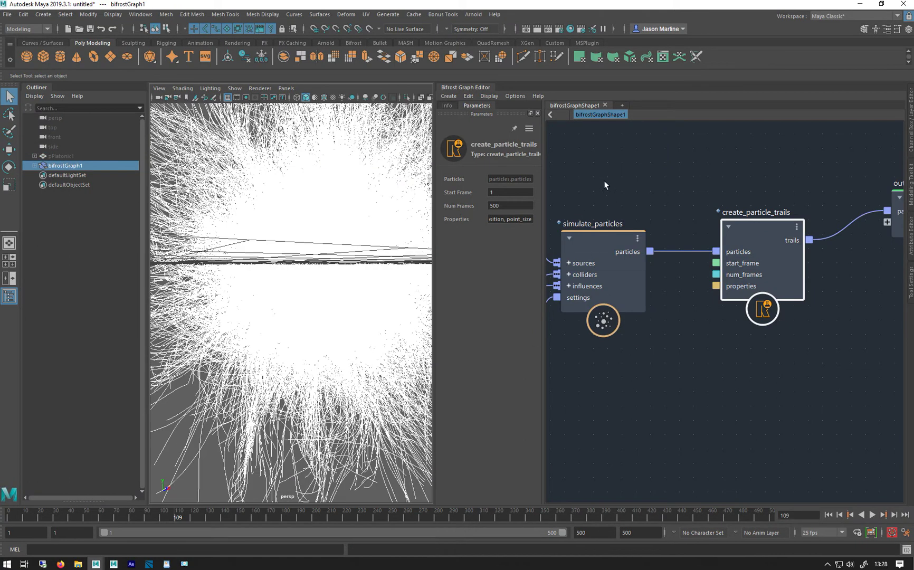
middle_click_drag(604, 181, 838, 151, "alt")
left_click(697, 124)
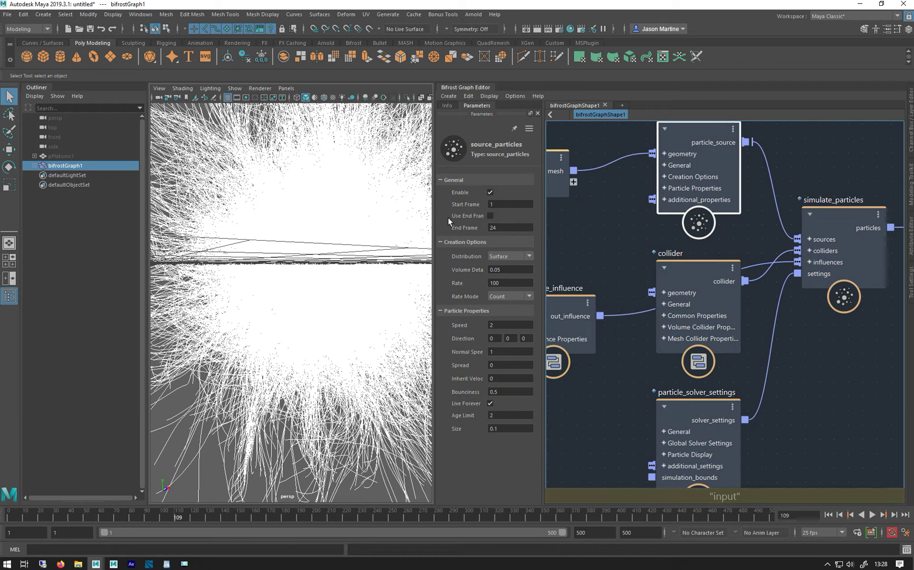
- Set the source_particles emission Rate to 1
double_click(509, 283)
type("1")
key("Return")
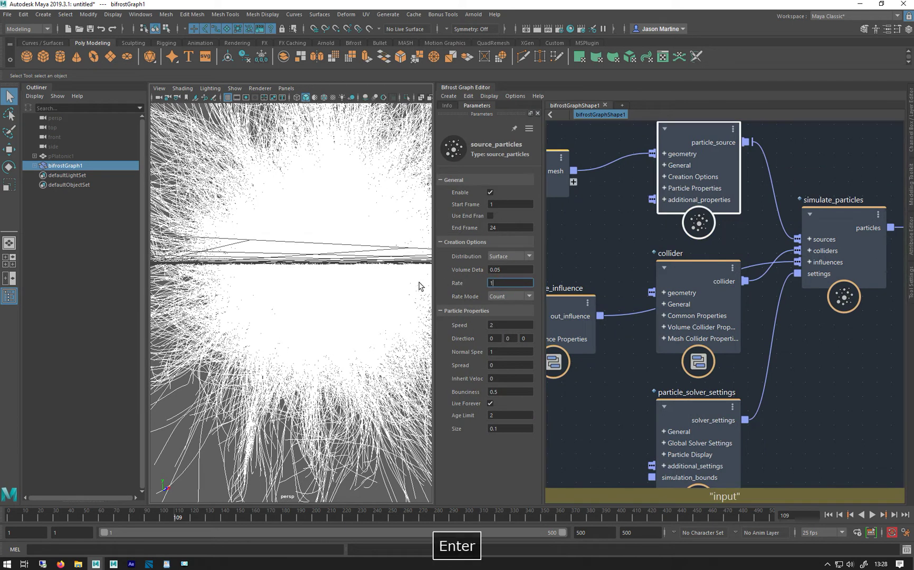
- Replay the simulation from frame one and orbit around the sparser trail burst
left_click(828, 515)
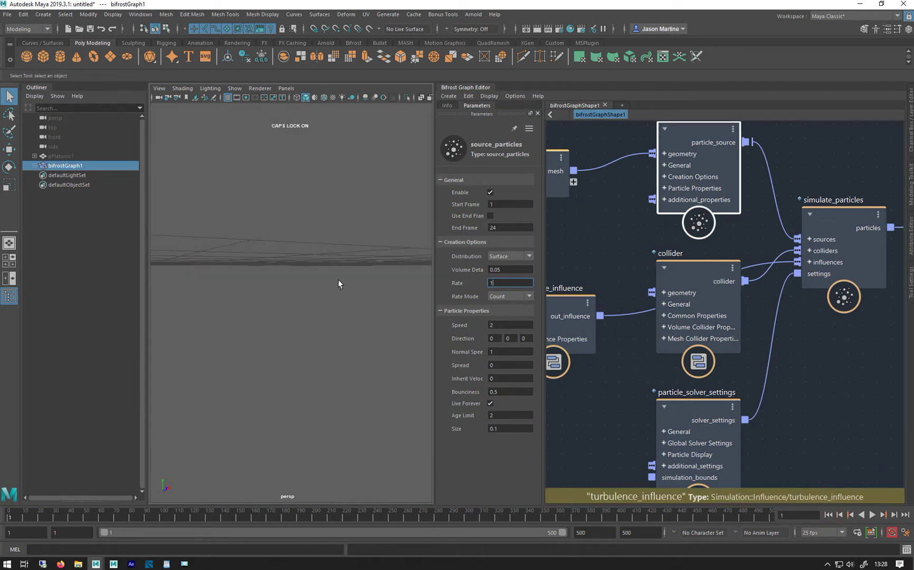
left_click_drag(347, 285, 253, 280, "alt")
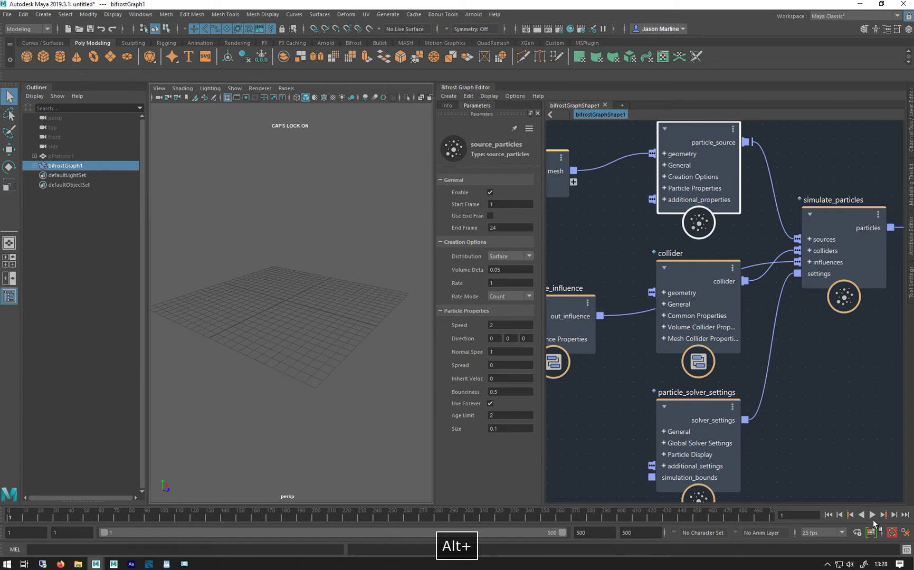
left_click(872, 516)
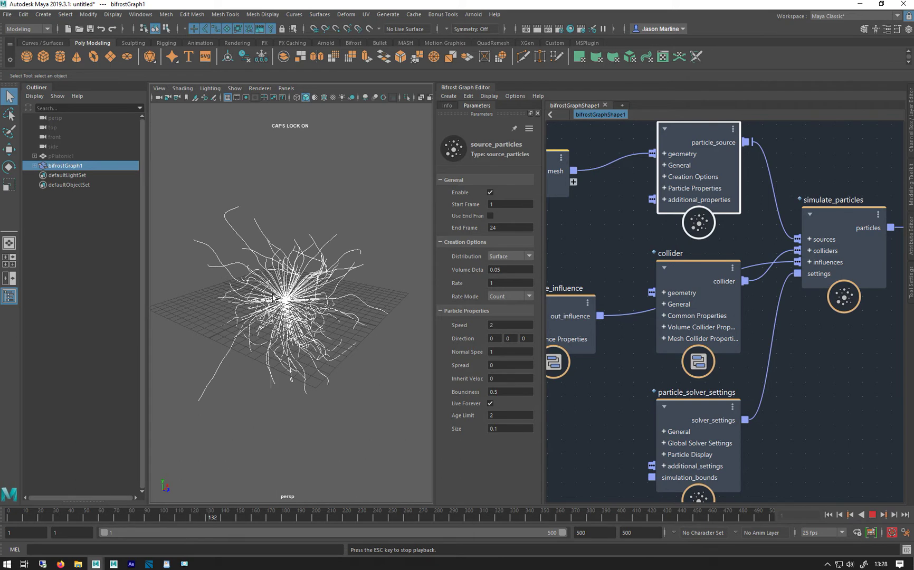
right_click_drag(288, 299, 406, 344, "alt")
left_click_drag(279, 337, 374, 322, "alt")
right_click_drag(317, 330, 257, 334, "alt")
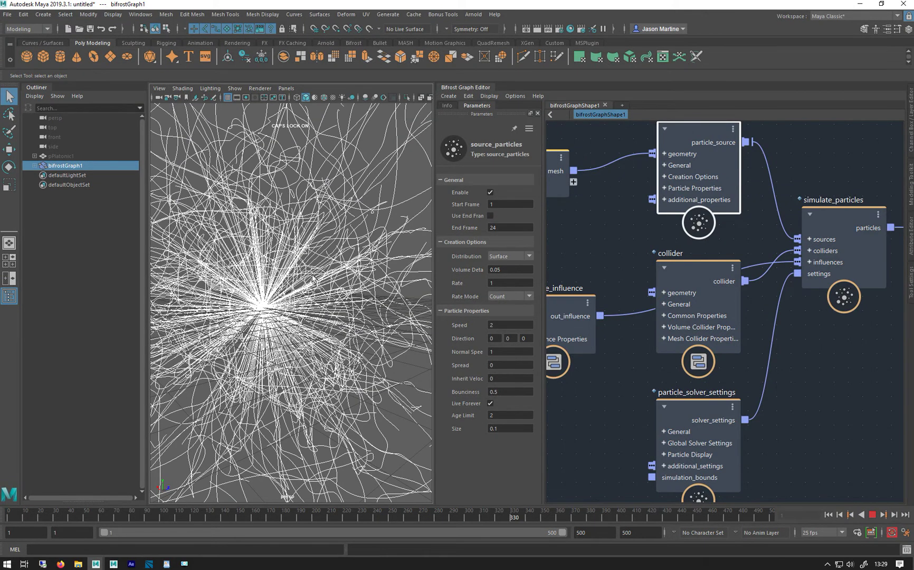
left_click_drag(242, 264, 315, 283, "alt")
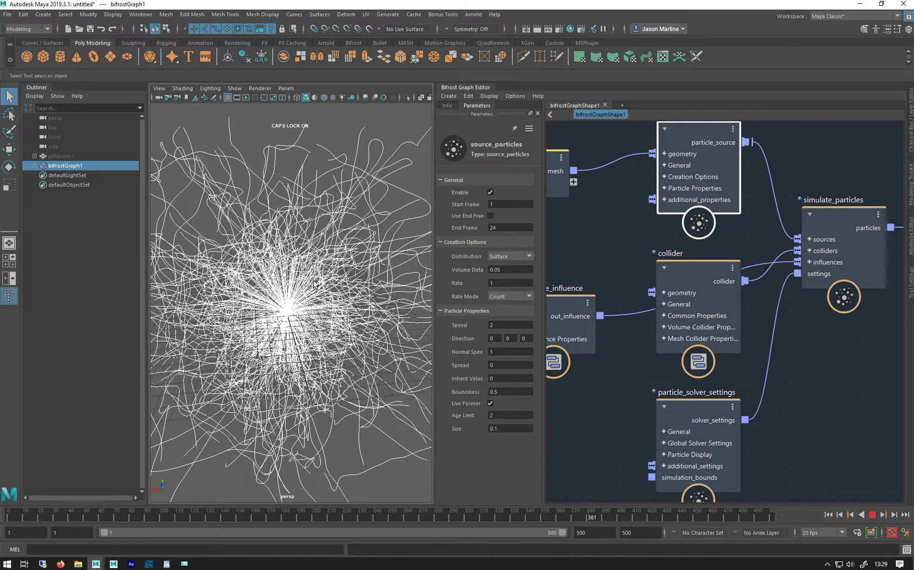
key("Escape")
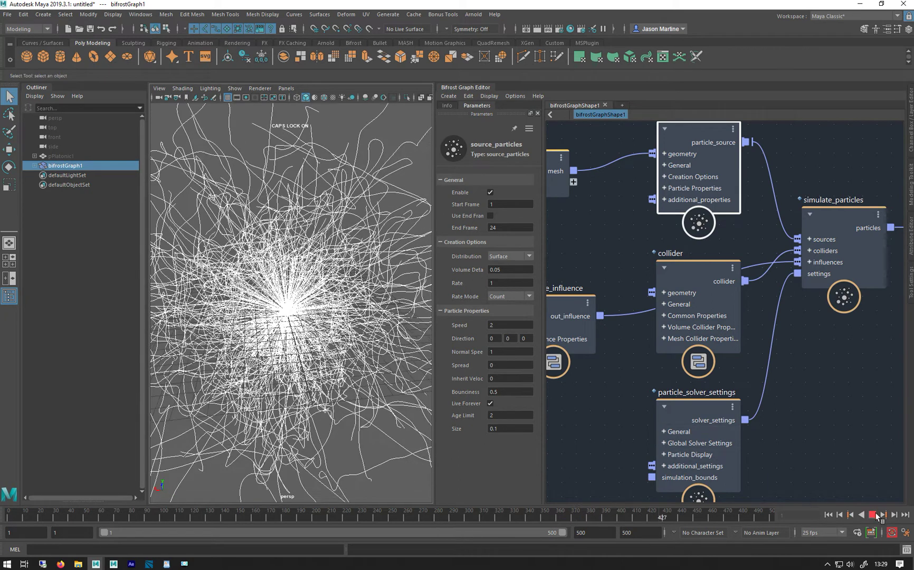
left_click_drag(211, 288, 333, 268, "alt")
middle_click_drag(788, 283, 551, 277, "alt")
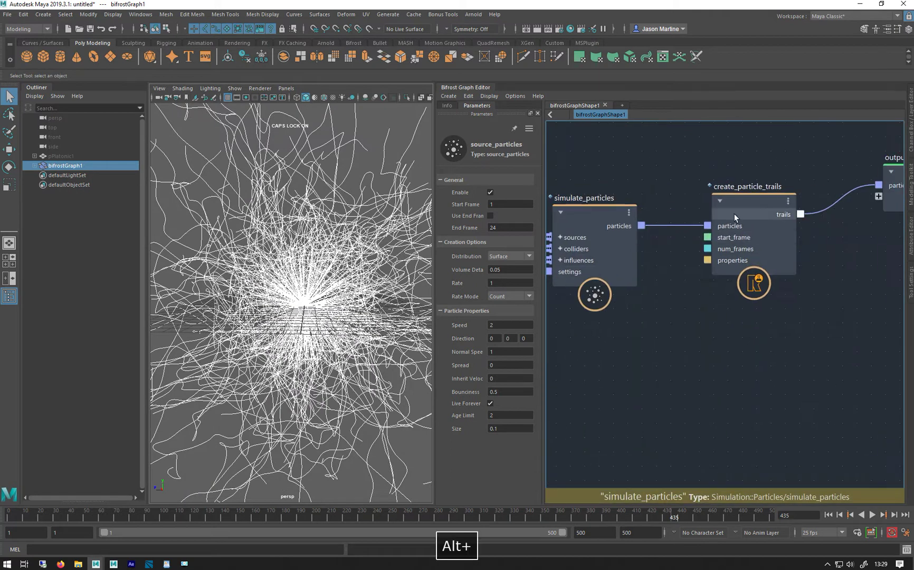
left_click(739, 216)
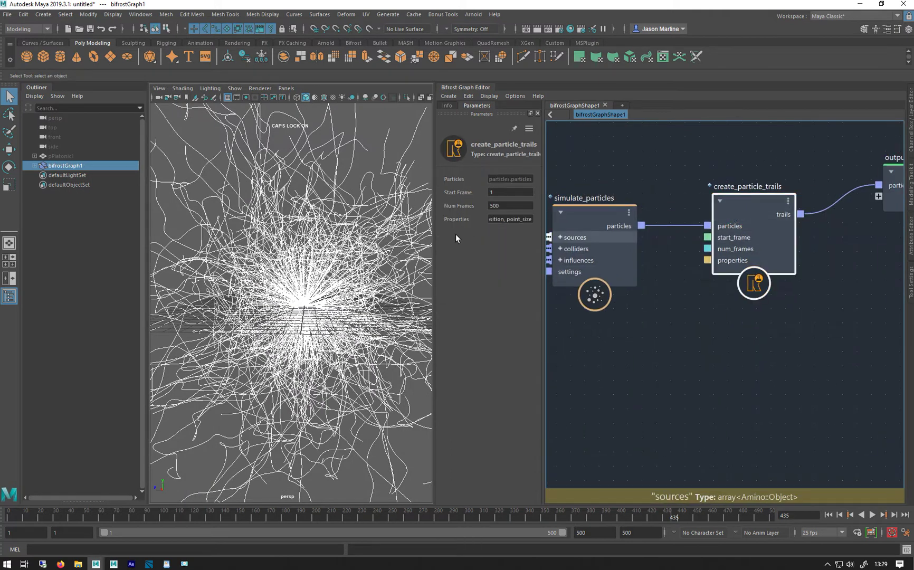
left_click_drag(380, 274, 362, 266, "alt")
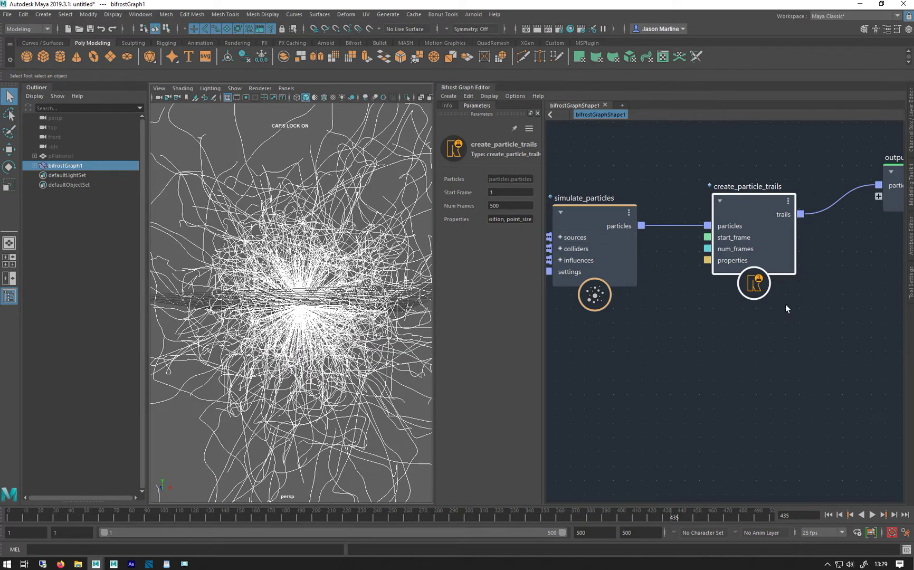
right_click_drag(264, 346, 493, 333, "alt")
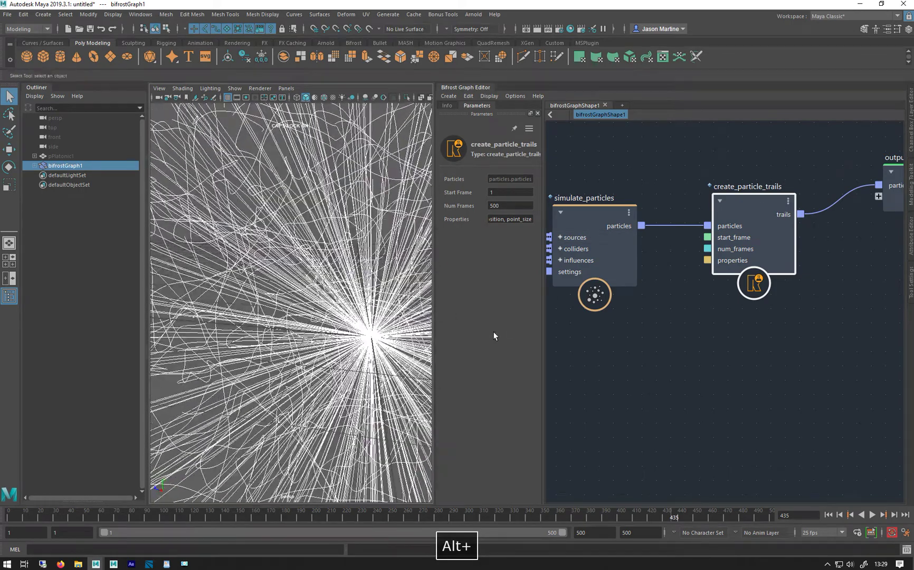
left_click_drag(373, 349, 250, 315, "alt")
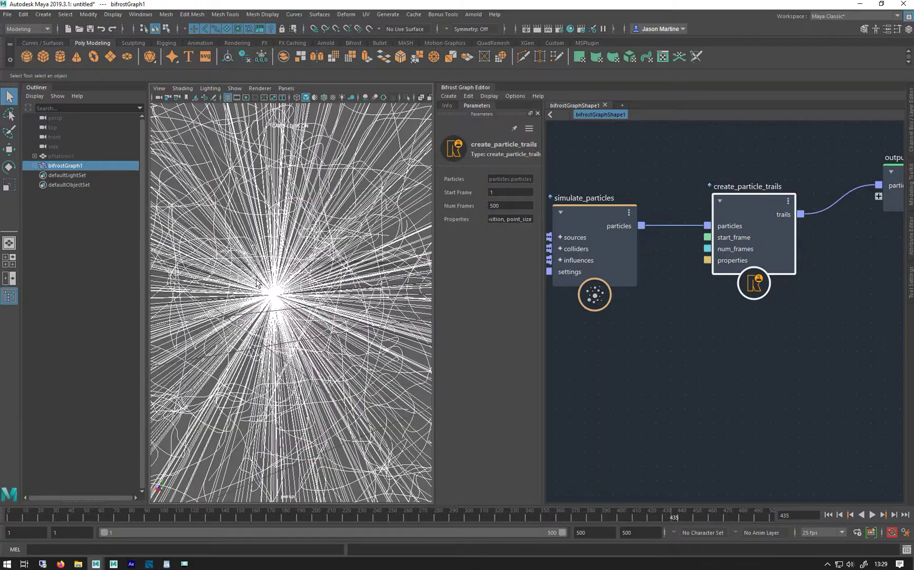
left_click_drag(304, 326, 269, 302, "alt")
right_click_drag(256, 302, 616, 342, "alt")
key("f")
middle_click_drag(587, 155, 822, 241, "alt")
left_click(818, 238)
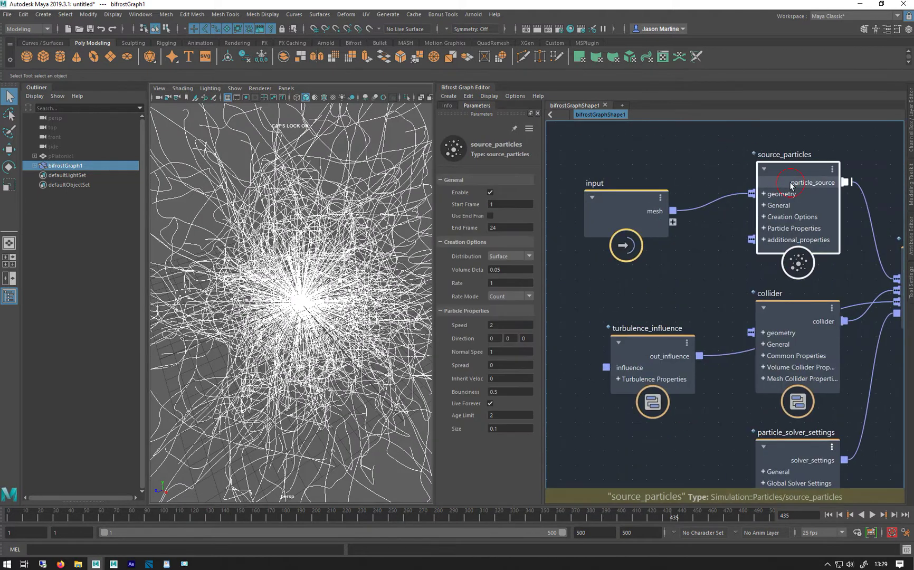
- Turn on Use End Frame in source_particles and set End Frame to 1
left_click(491, 216)
left_click_drag(502, 228, 466, 227)
type("1")
key("Return")
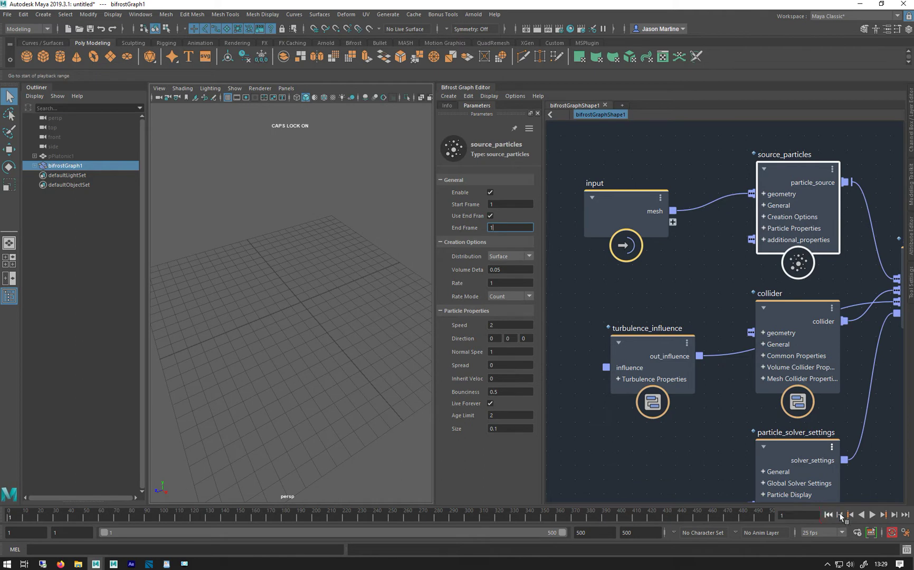
- Play the simulation to confirm only a single thin trail is emitted
left_click(872, 515)
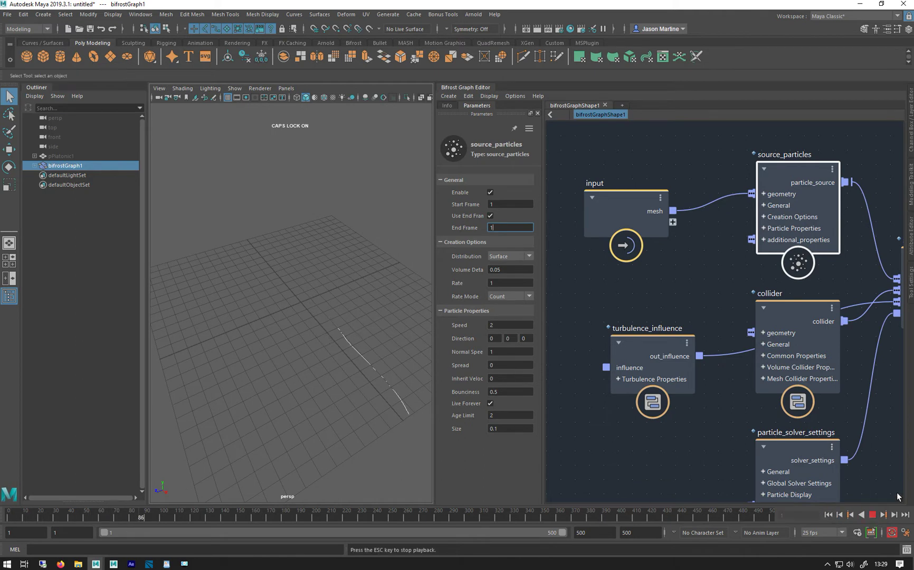
left_click(873, 516)
left_click(509, 286)
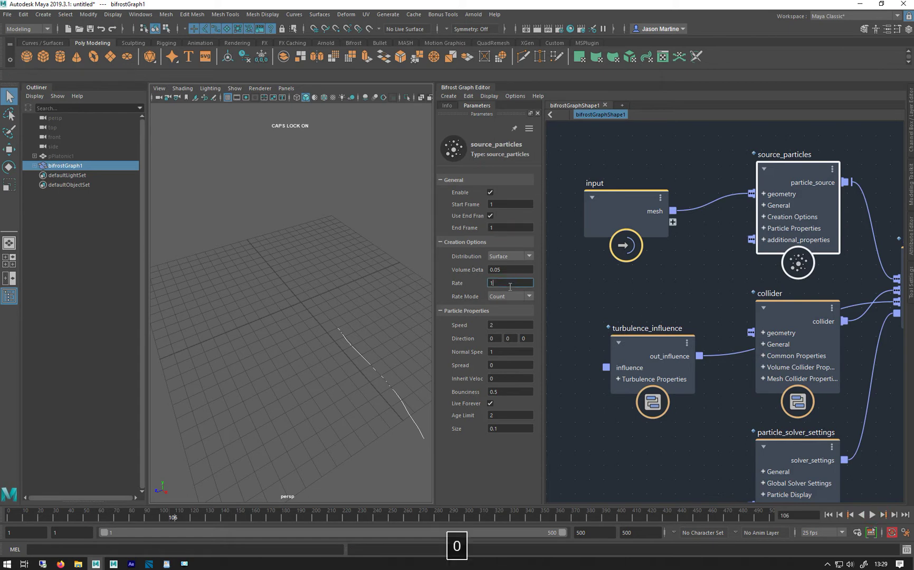
- Raise the emission Rate to 1000 and replay the simulation from the start
type("000")
key("Return")
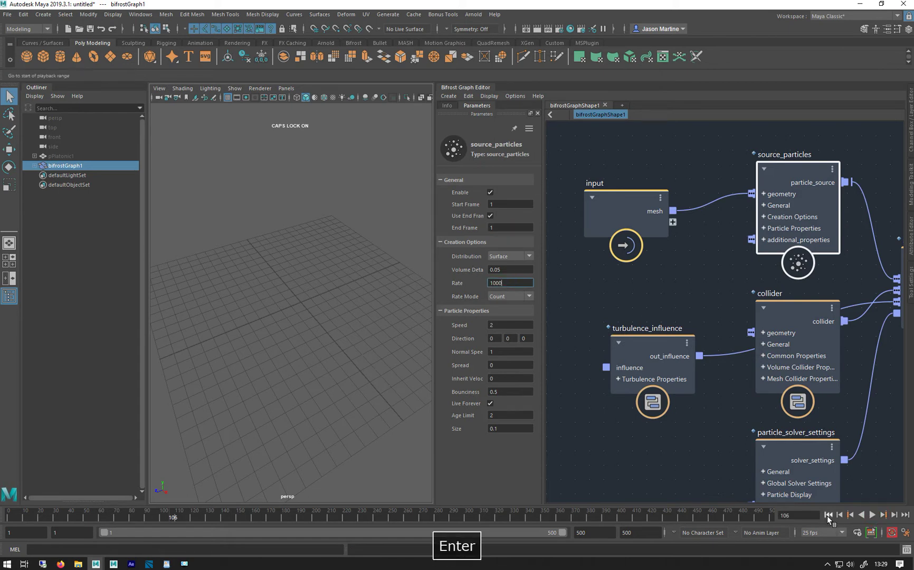
left_click(829, 515)
left_click(873, 515)
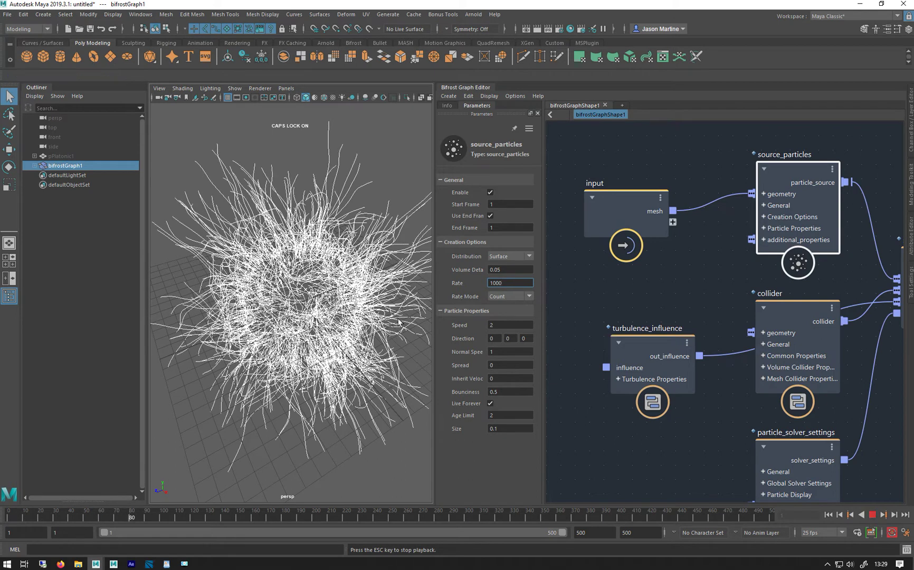
- Tumble and dolly around the dense particle burst, then stop playback
left_click_drag(399, 321, 317, 358, "alt")
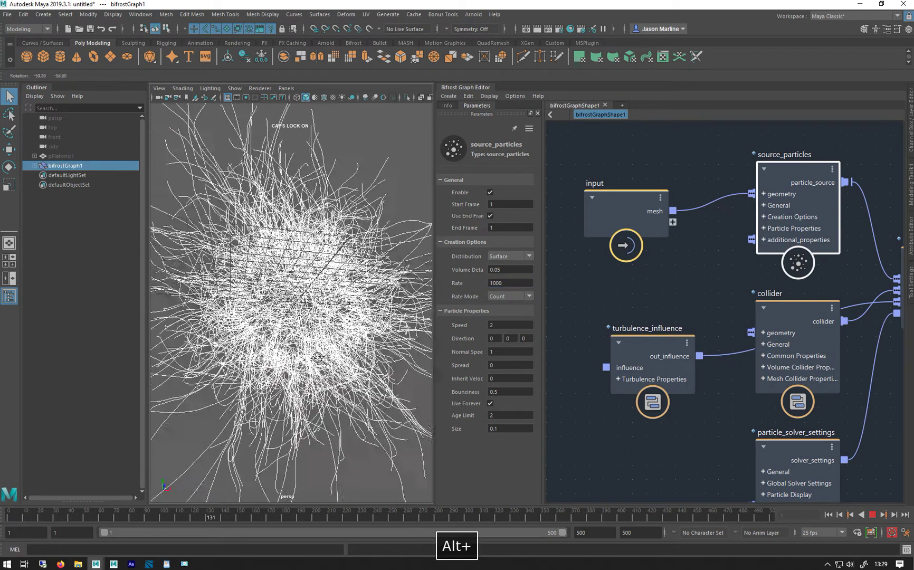
right_click_drag(332, 358, 210, 318, "alt")
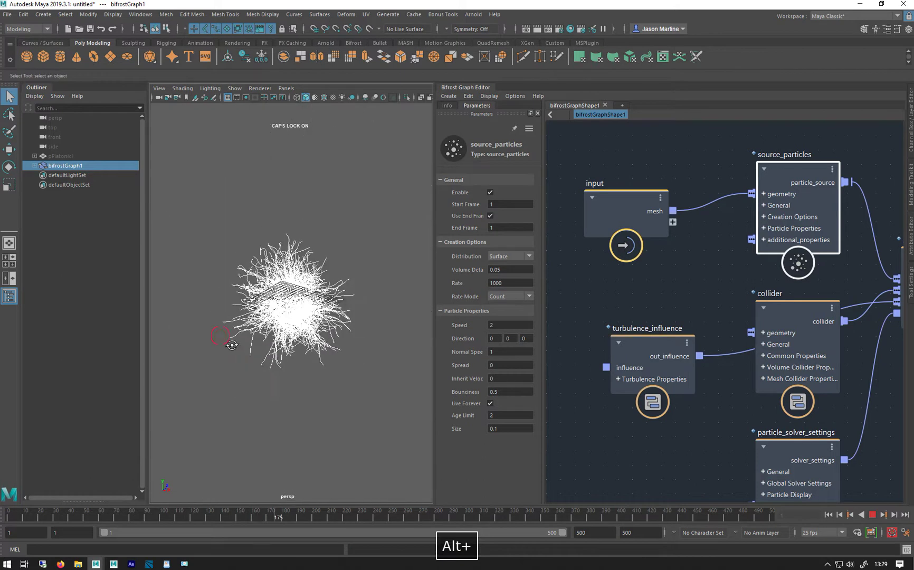
left_click_drag(231, 344, 257, 360, "alt")
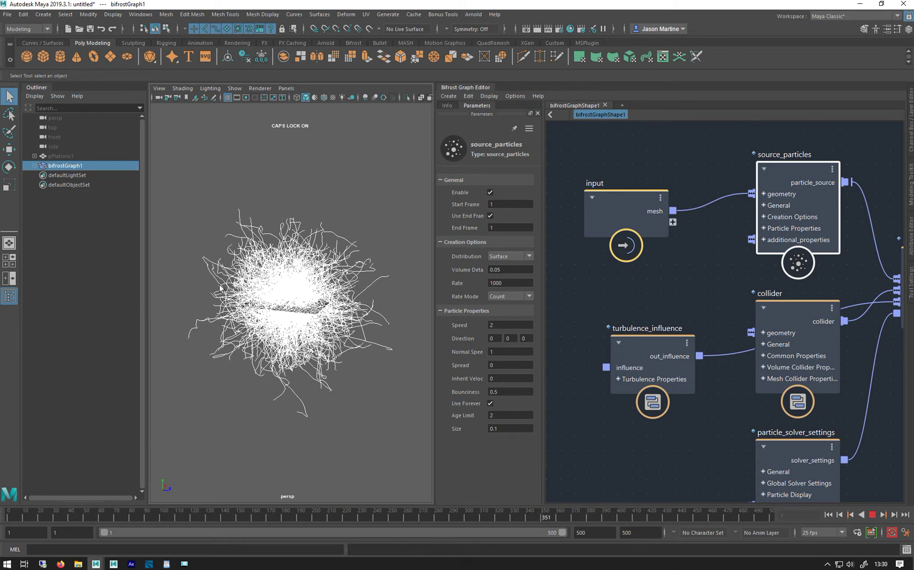
mouse_move(213, 331)
left_mouse_down("alt")
mouse_move(226, 362)
mouse_move(216, 341)
left_mouse_up("alt")
right_click_drag(220, 285, 375, 337, "alt")
left_click_drag(227, 334, 302, 310, "alt")
right_click_drag(295, 308, 230, 289, "alt")
left_click(873, 517)
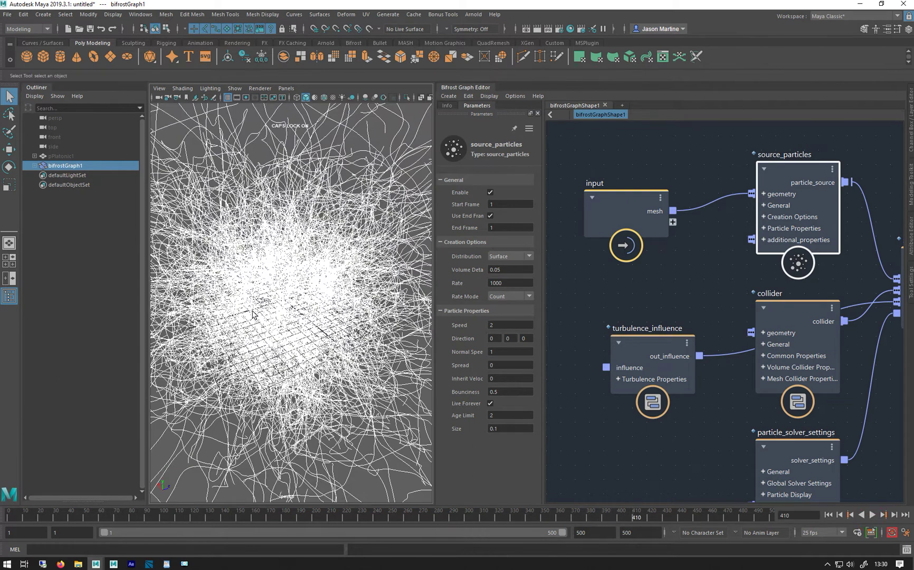
- Deselect bifrostGraph1 and orbit edge-on into the tangled trail lines
left_click(251, 164)
left_click_drag(245, 179, 208, 271, "alt")
right_click_drag(208, 271, 310, 275, "alt")
left_click_drag(311, 275, 235, 316, "alt")
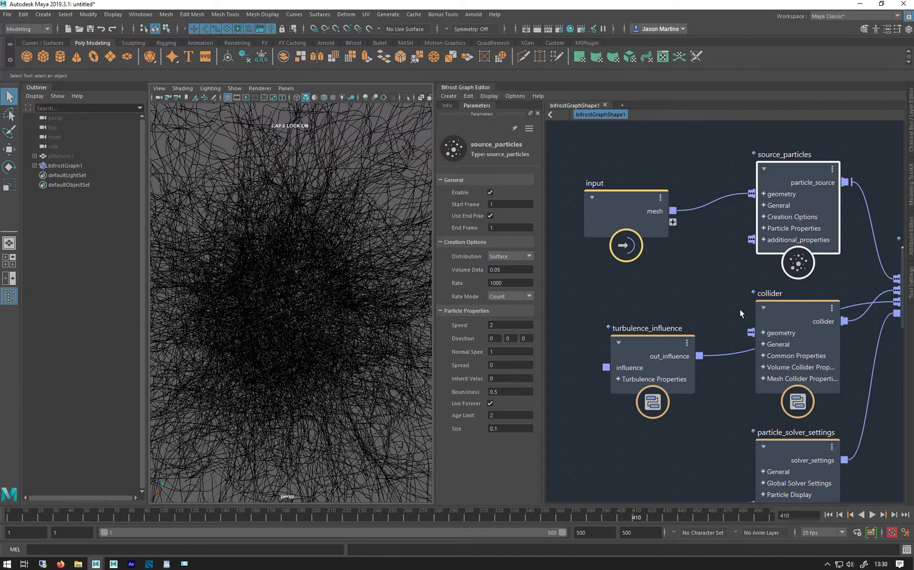
- Add a set_property node feeding source_particles' additional_properties
left_click_drag(619, 210, 613, 165)
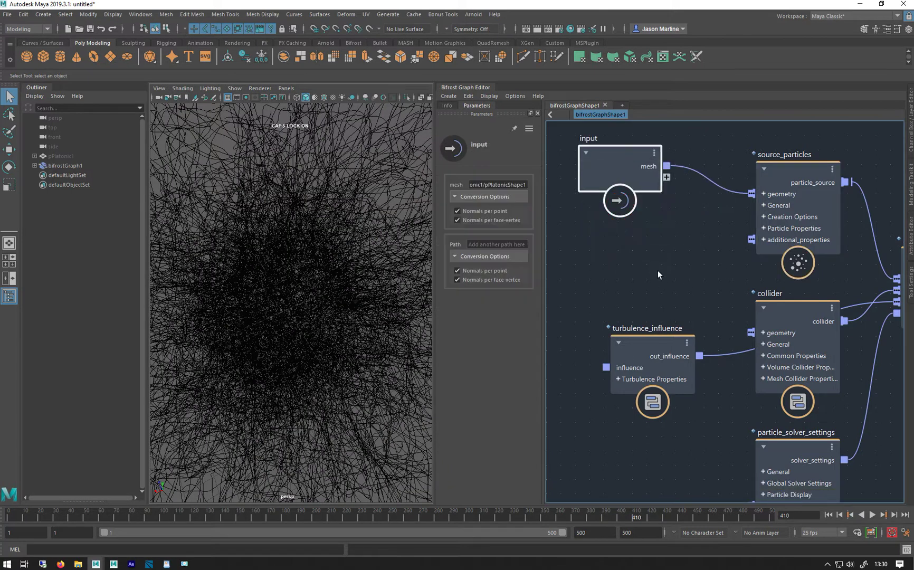
middle_click_drag(657, 270, 597, 274, "alt")
right_click(690, 247)
mouse_move(717, 279)
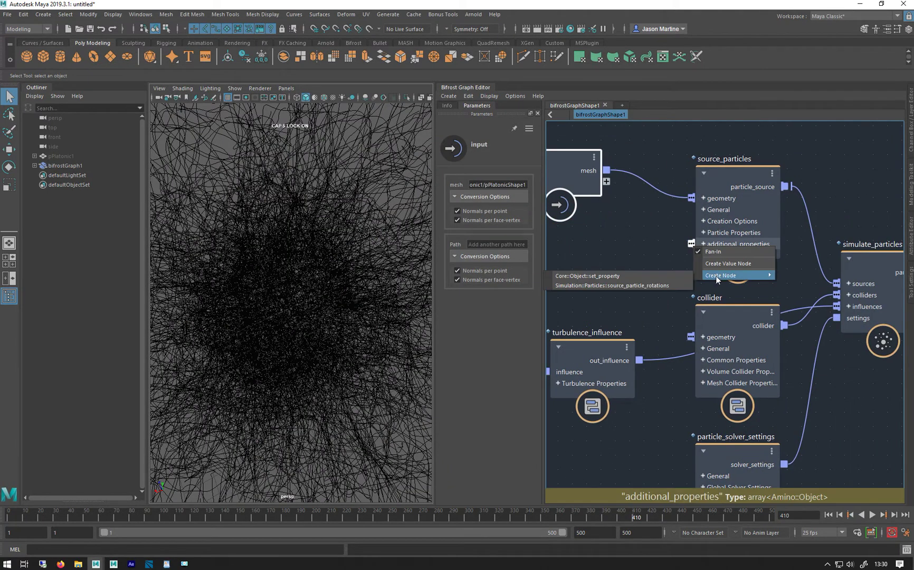
left_click(598, 276)
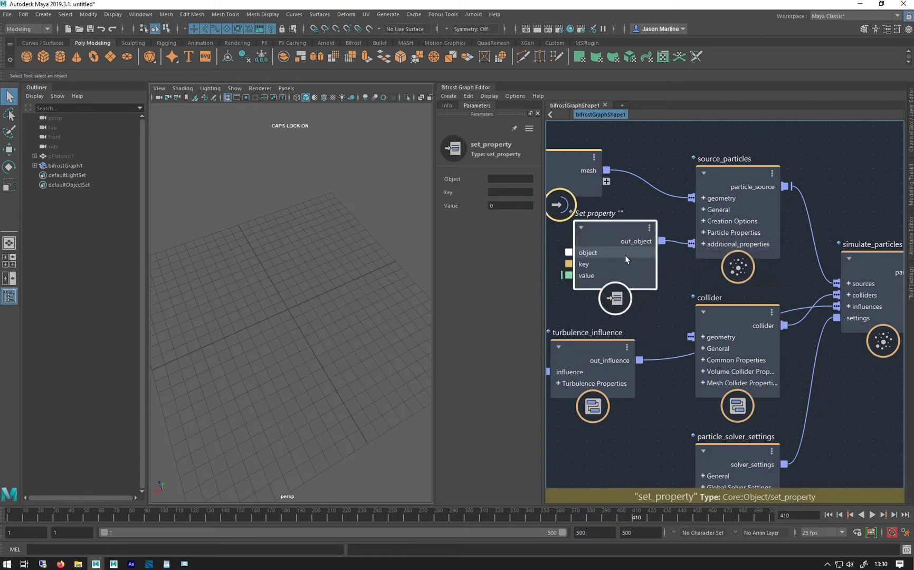
- Set the set_property Key to "color"
left_click(501, 192)
type("c")
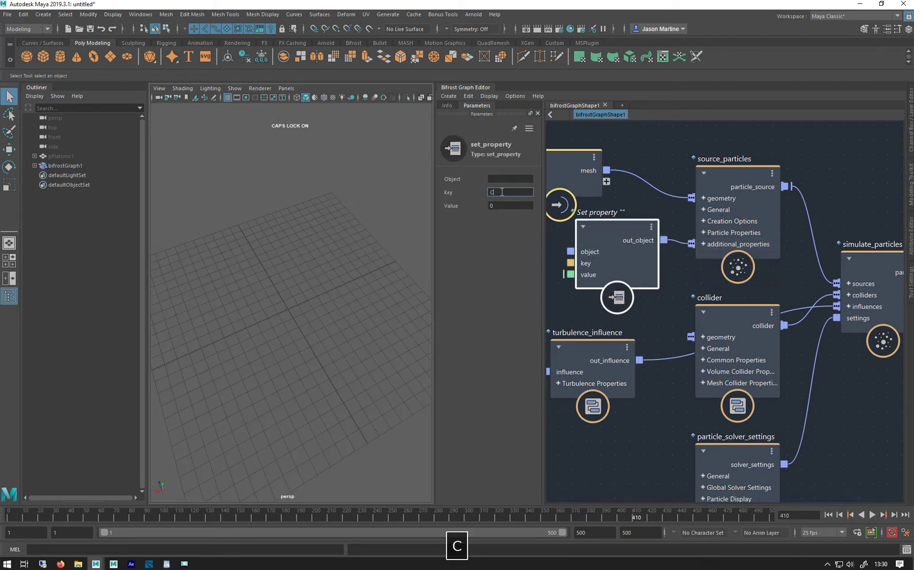
key("BackSpace")
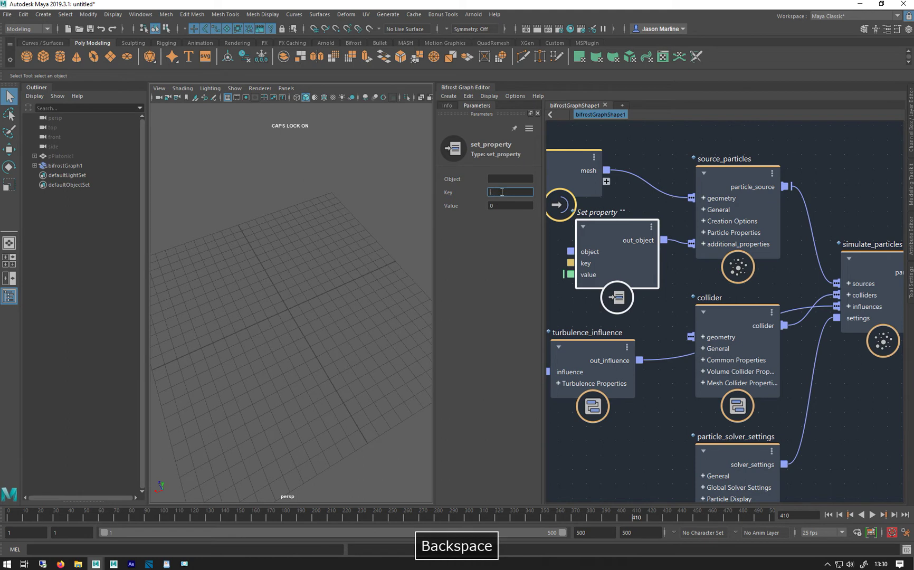
key("Caps_Lock")
type("color")
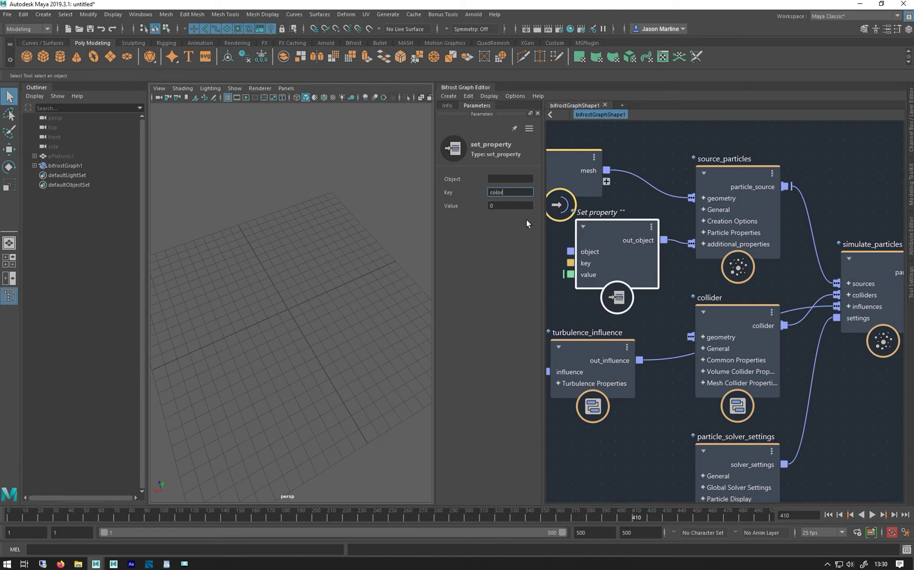
- Make the set_property value a float3 and set it to 1, 0, 0
right_click(593, 278)
mouse_move(624, 293)
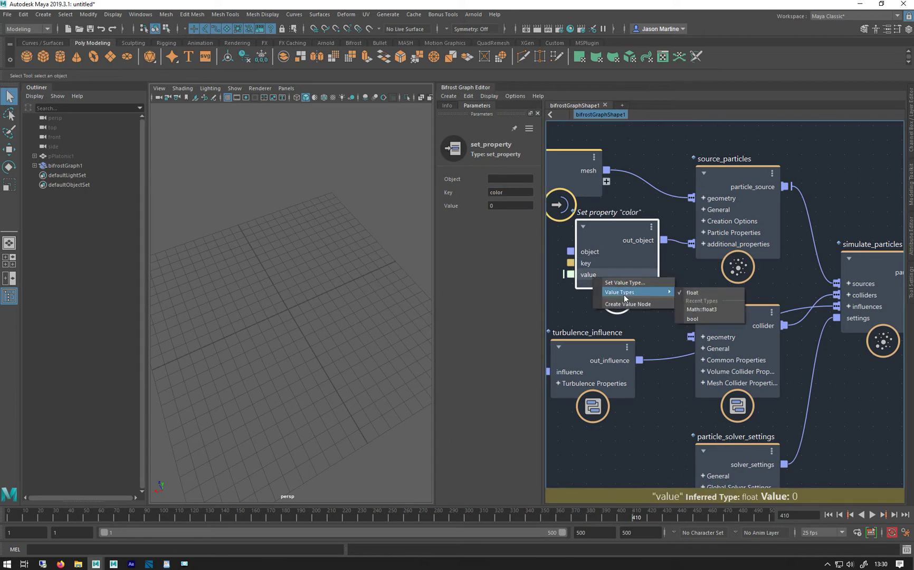
left_click(701, 310)
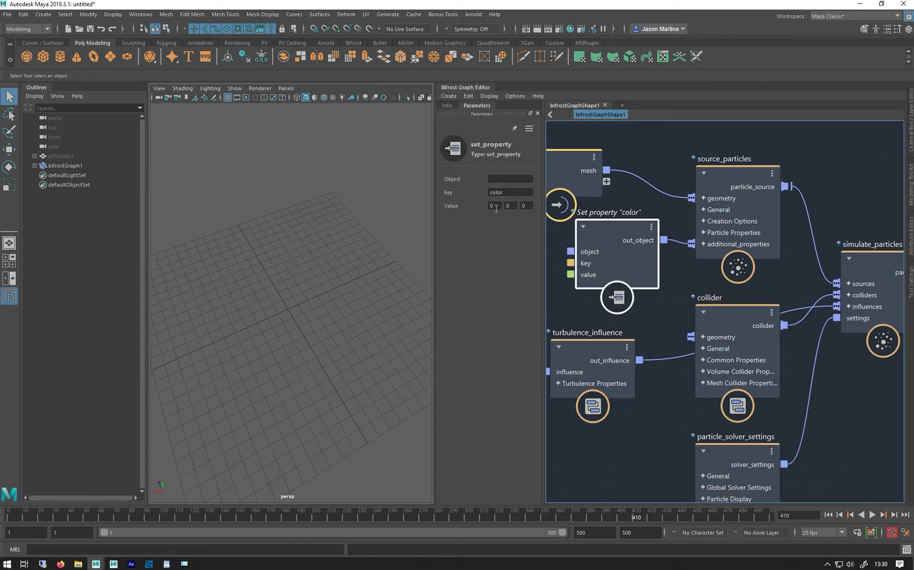
type("1")
key("Return")
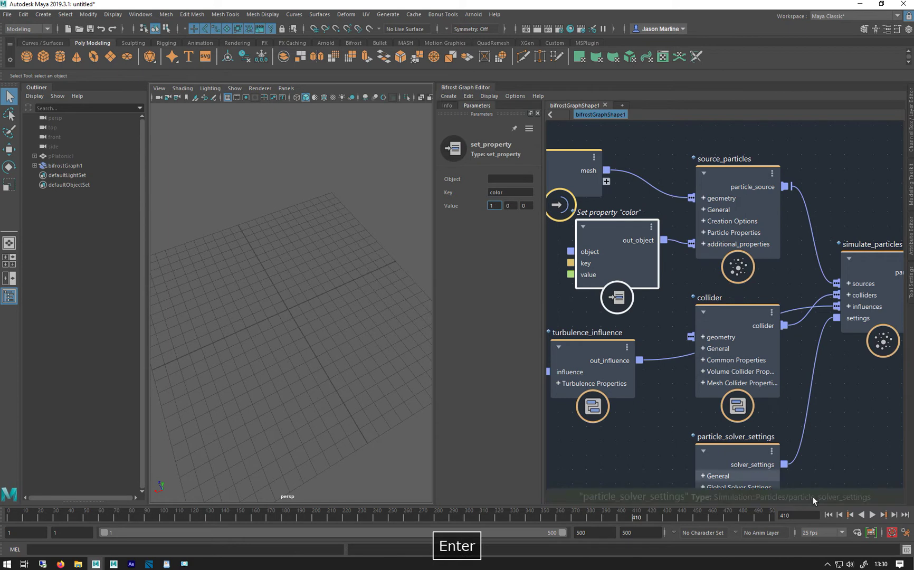
- Replay the simulation to frame 54, orbit the cloud, and select create_particle_trails
left_click(829, 517)
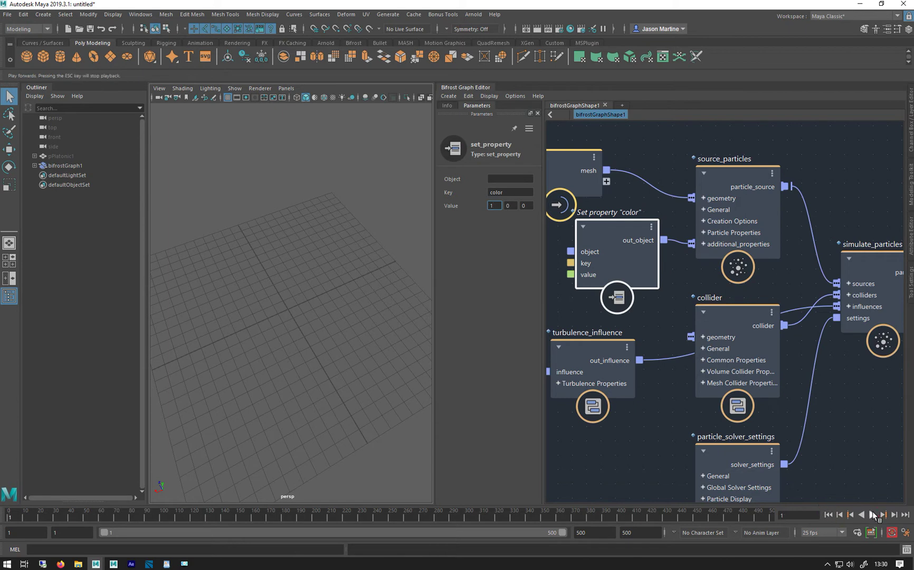
left_click(873, 514)
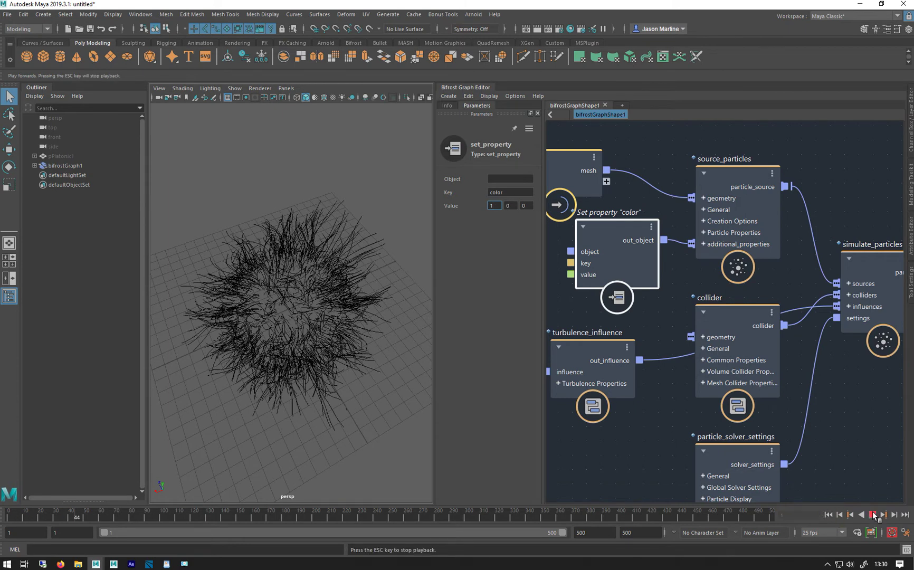
left_click(873, 515)
left_click_drag(271, 377, 438, 322, "alt")
middle_click_drag(788, 433, 649, 376, "alt")
mouse_move(782, 255)
left_mouse_down()
mouse_move(840, 237)
mouse_move(795, 244)
mouse_move(785, 257)
left_mouse_up()
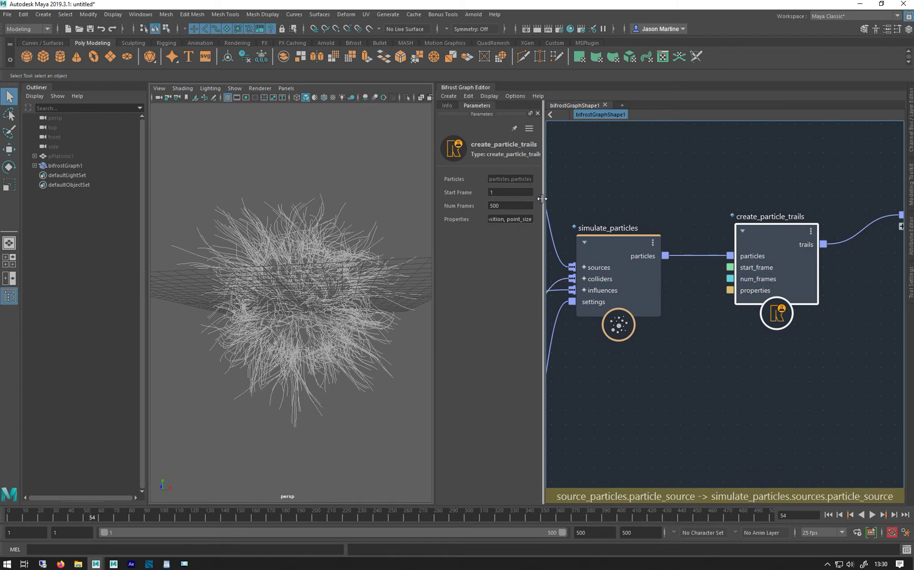
- Append color to create_particle_trails' Properties after point_position and point_size
left_click_drag(542, 198, 658, 202)
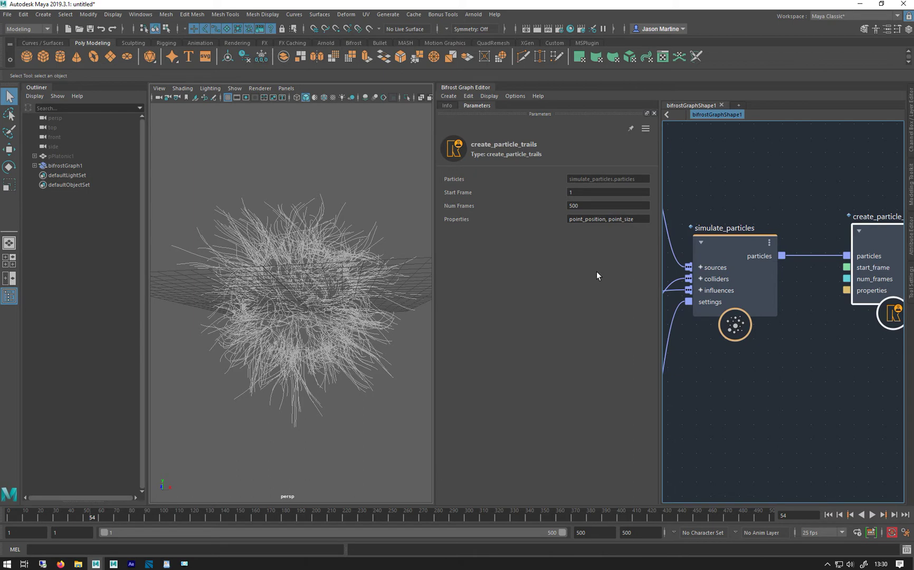
left_click_drag(239, 268, 258, 278, "alt")
right_click_drag(257, 278, 412, 343, "alt")
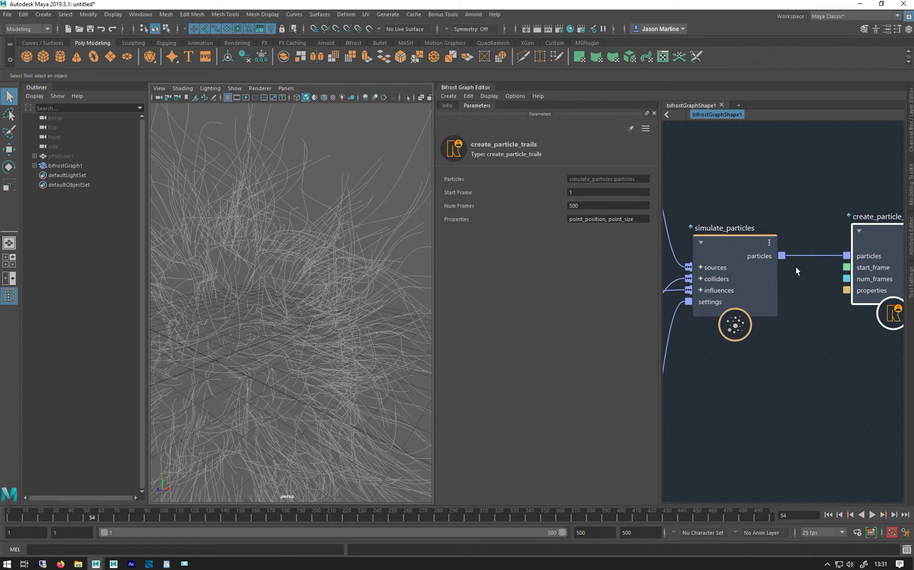
left_click(643, 218)
type(", ")
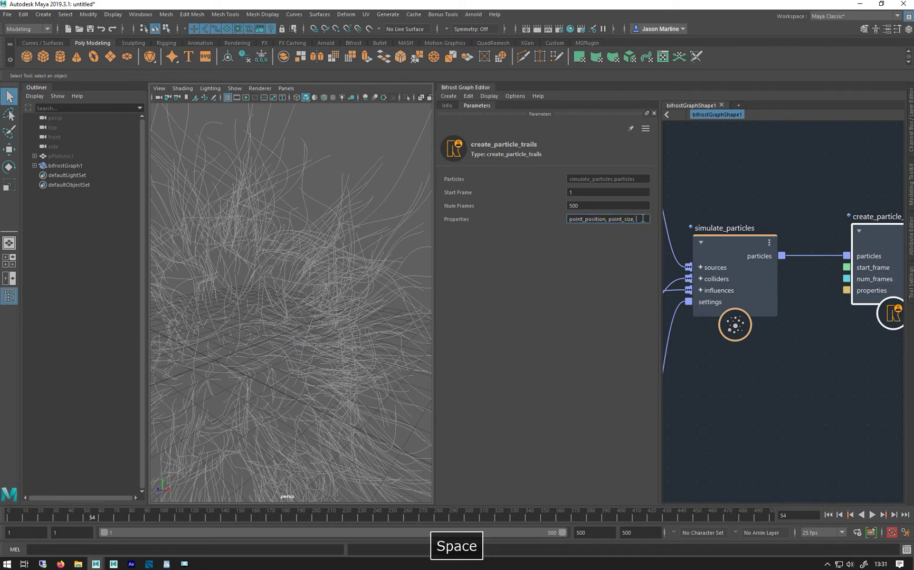
type("colo")
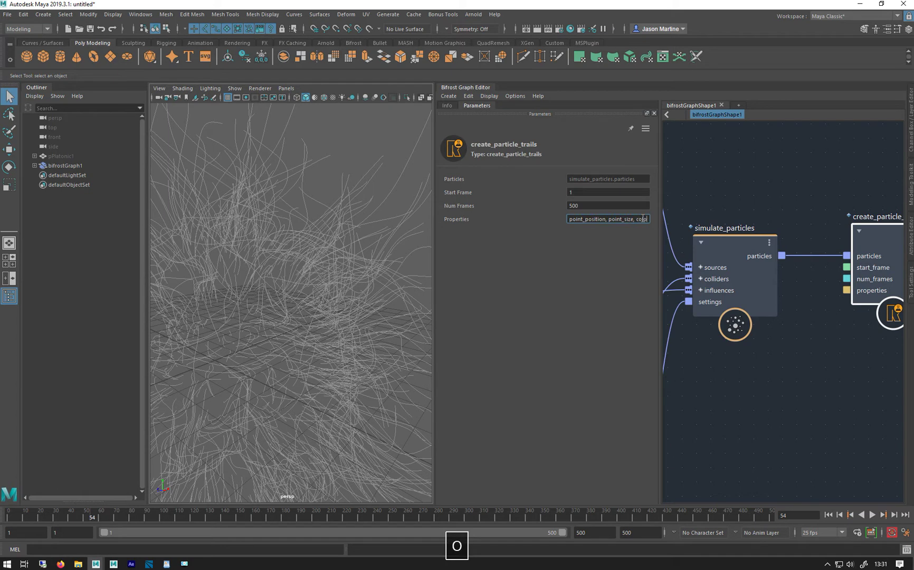
type("r")
key("Return")
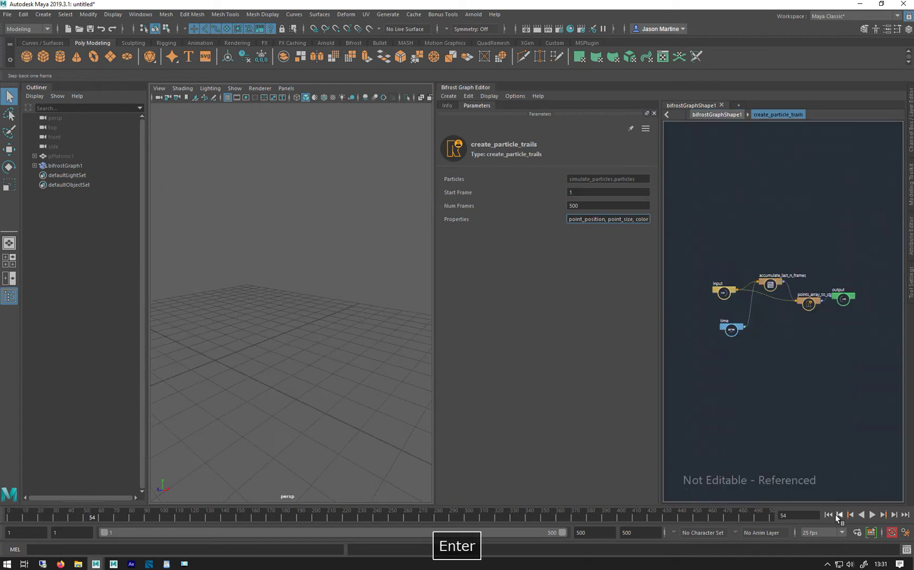
- Return to the graph's top level and replay to frame 87 to view red trails
left_click(828, 514)
left_click(705, 117)
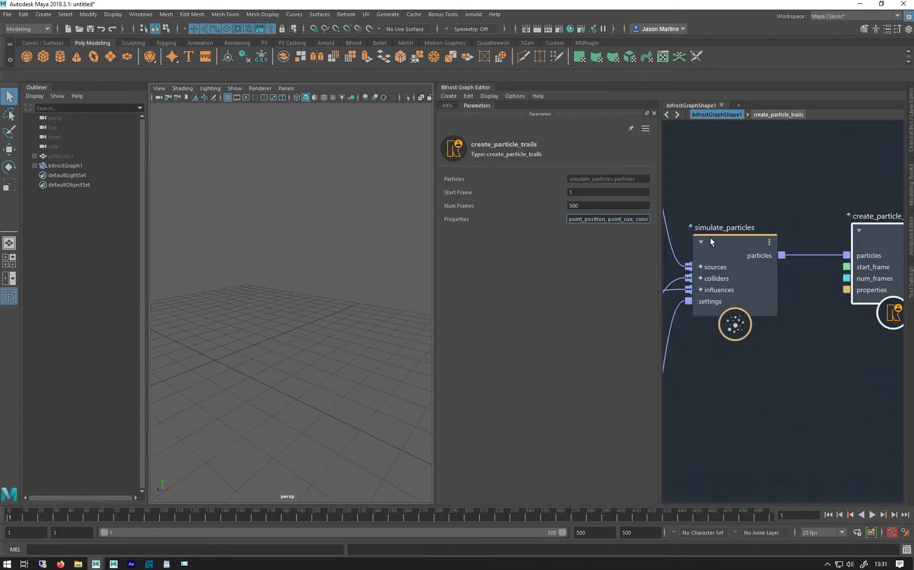
left_click(872, 516)
left_click(872, 515)
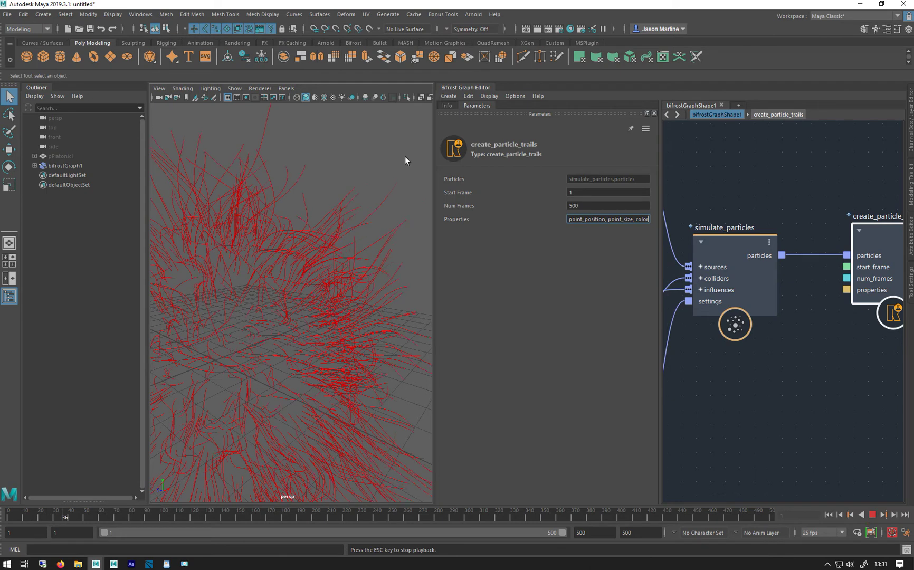
left_click(872, 515)
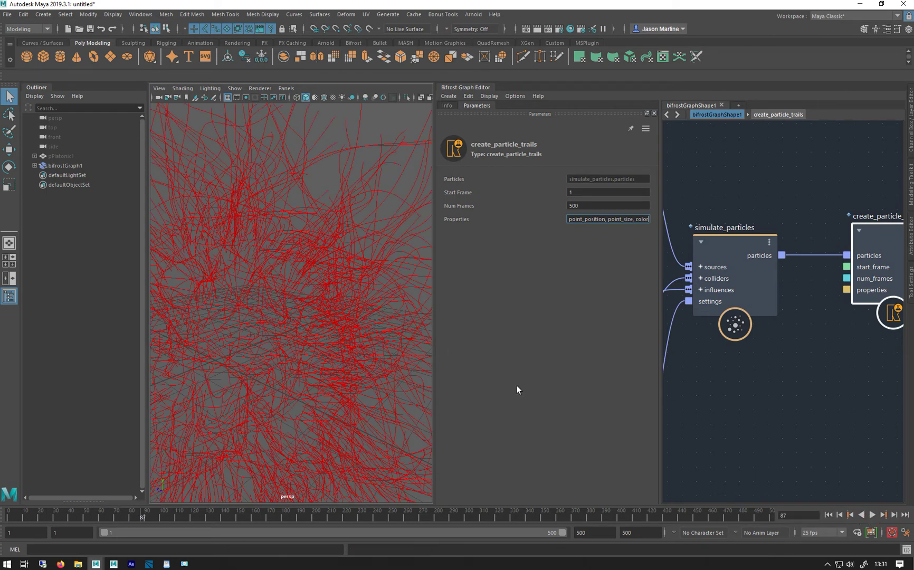
left_click_drag(343, 322, 387, 294, "alt")
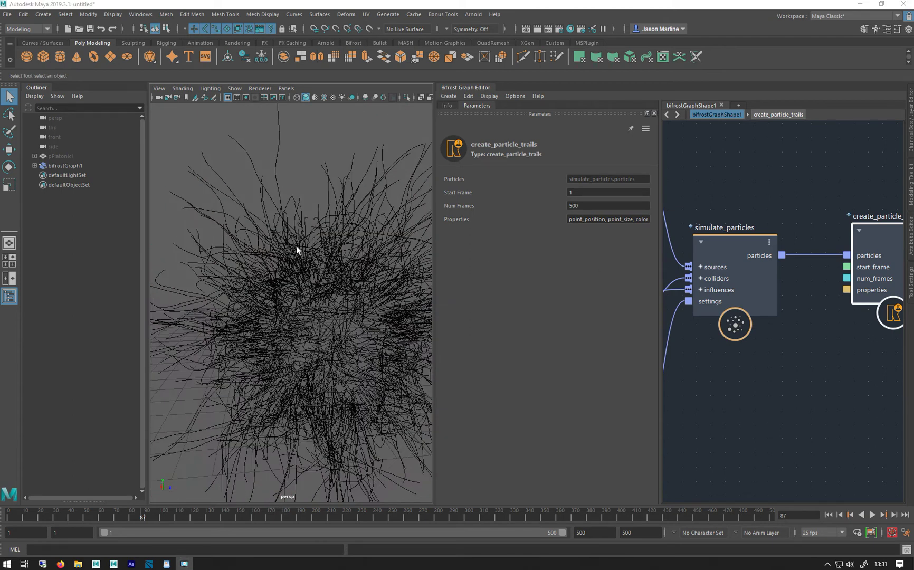
left_click_drag(221, 272, 302, 257, "alt")
- Delete the collider node from the Bifrost graph
middle_click_drag(745, 282, 687, 205, "alt")
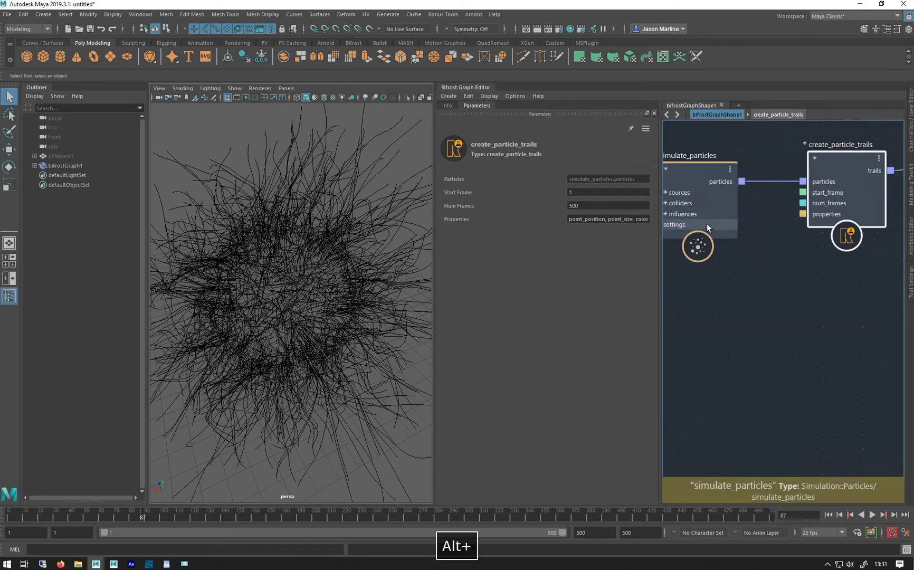
right_click_drag(708, 224, 694, 281, "alt")
middle_click_drag(751, 292, 879, 274, "alt")
right_click_drag(743, 300, 760, 309, "alt")
scroll(761, 310, "up", 2)
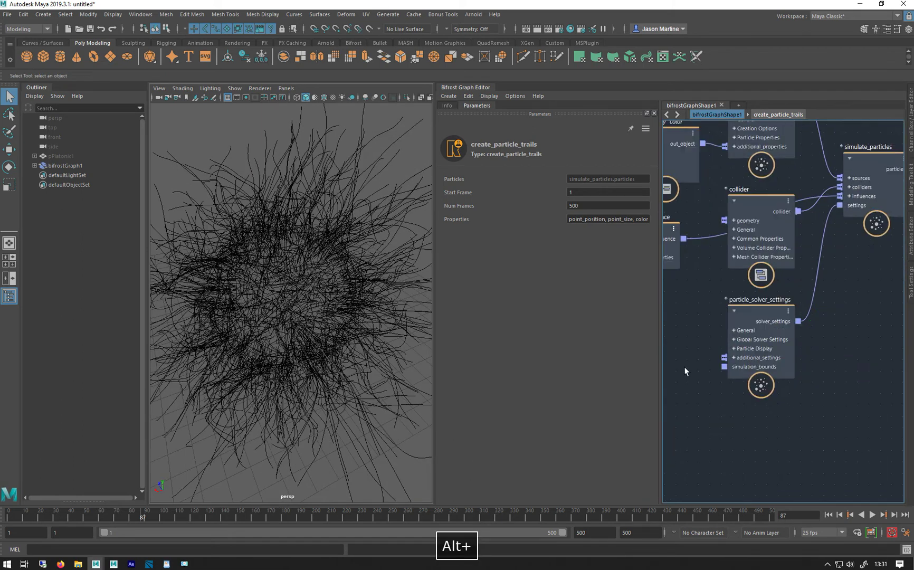
left_click(771, 238)
key("Delete")
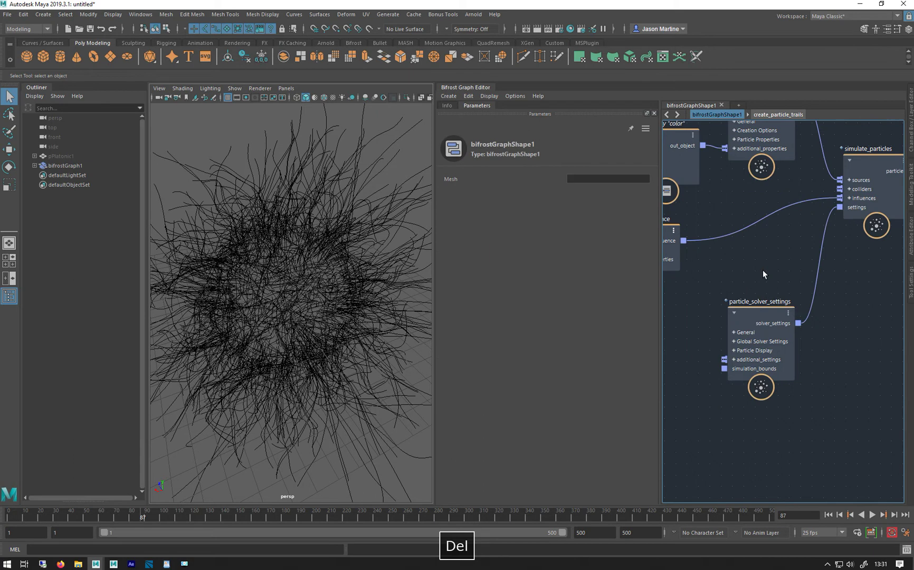
- Add a modifier_influence node with Property color and Operation Multiply
key("Tab")
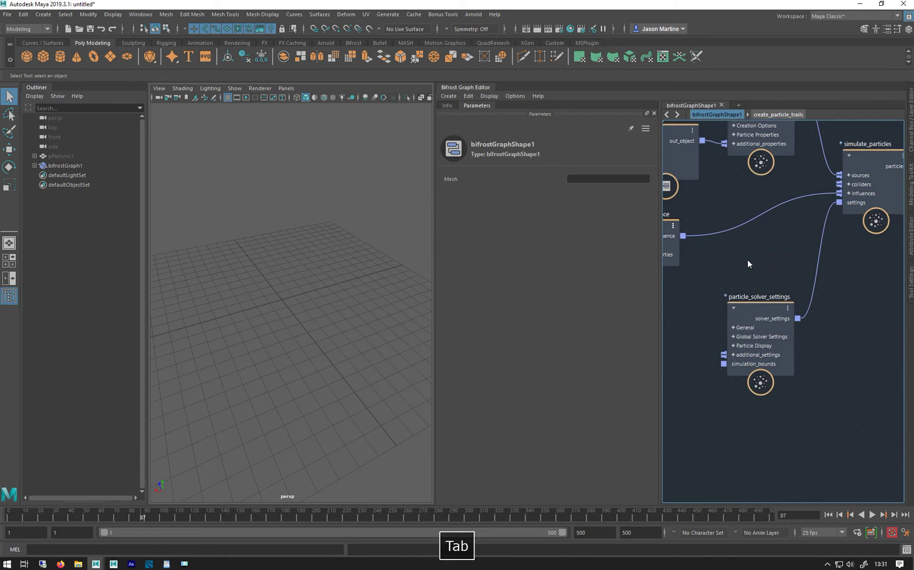
type("mod")
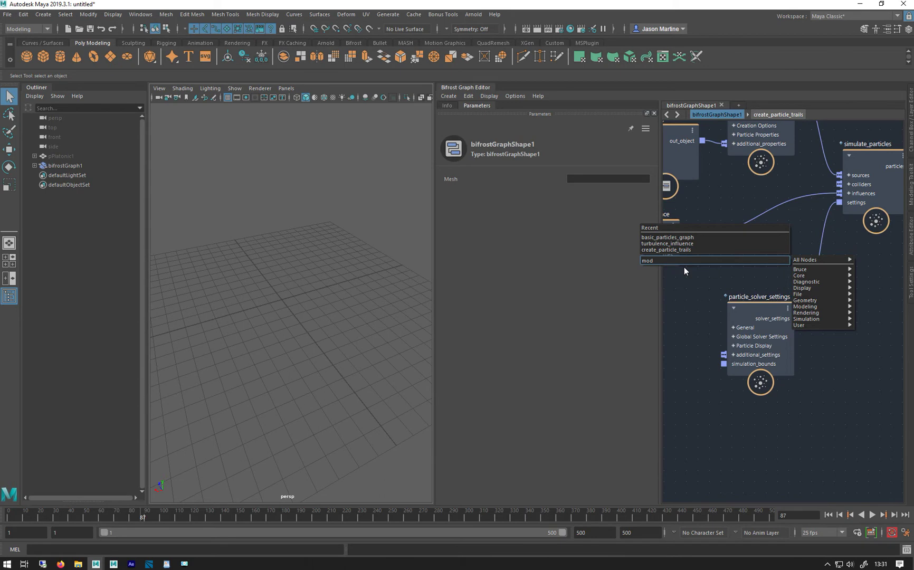
key("Return")
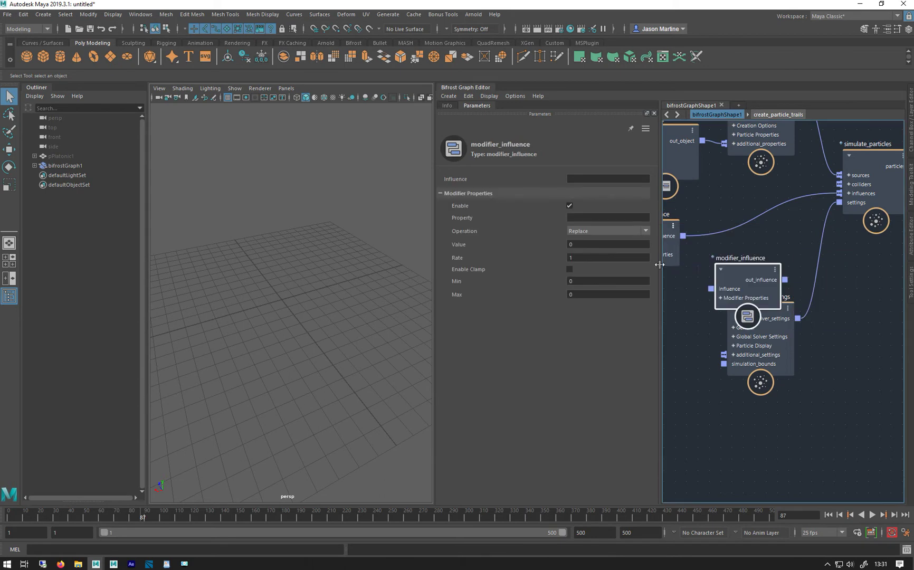
left_click(577, 216)
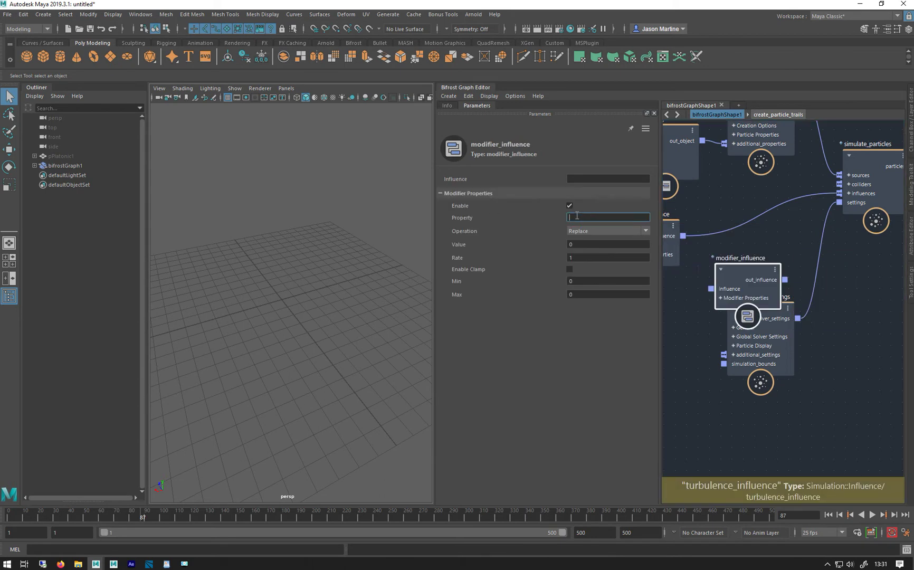
type("color")
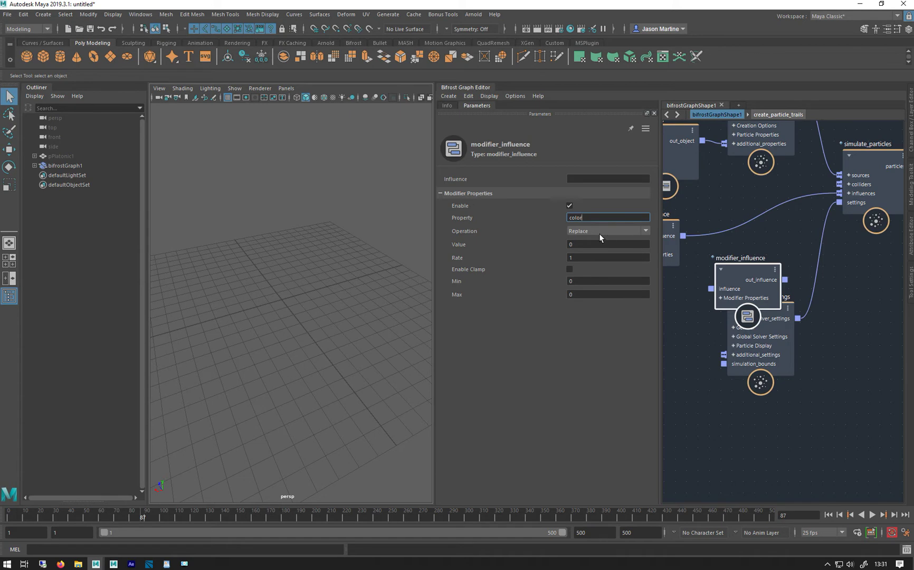
left_click(589, 231)
left_click(590, 242)
- Make the modifier value a float3 and enter 0.2 as its first component
left_click_drag(725, 299, 729, 275)
left_click(724, 274)
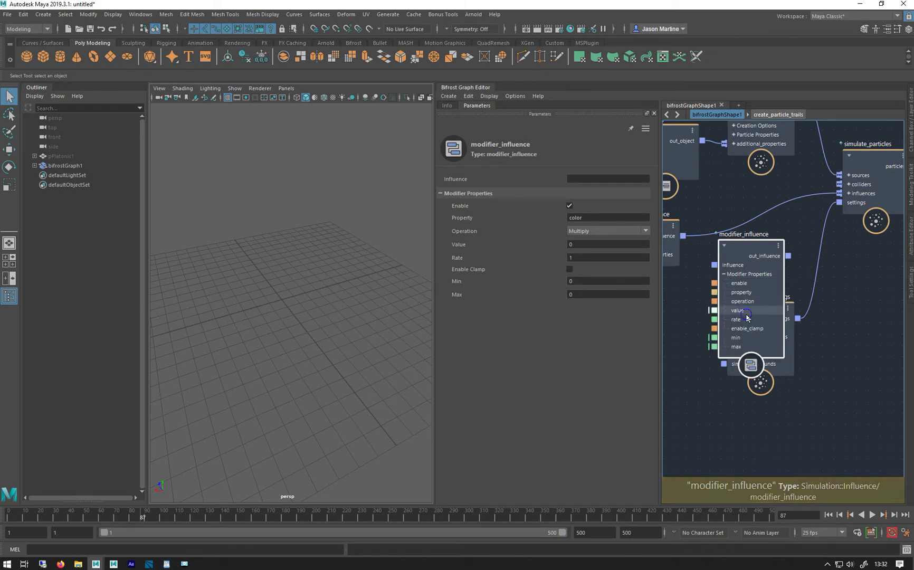
right_click(748, 315)
mouse_move(789, 329)
left_click(856, 346)
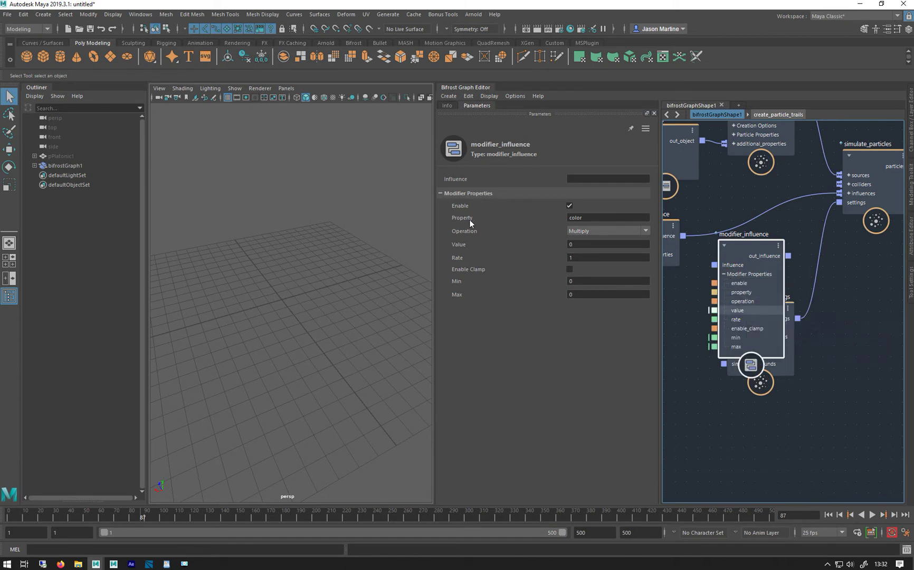
left_click(576, 245)
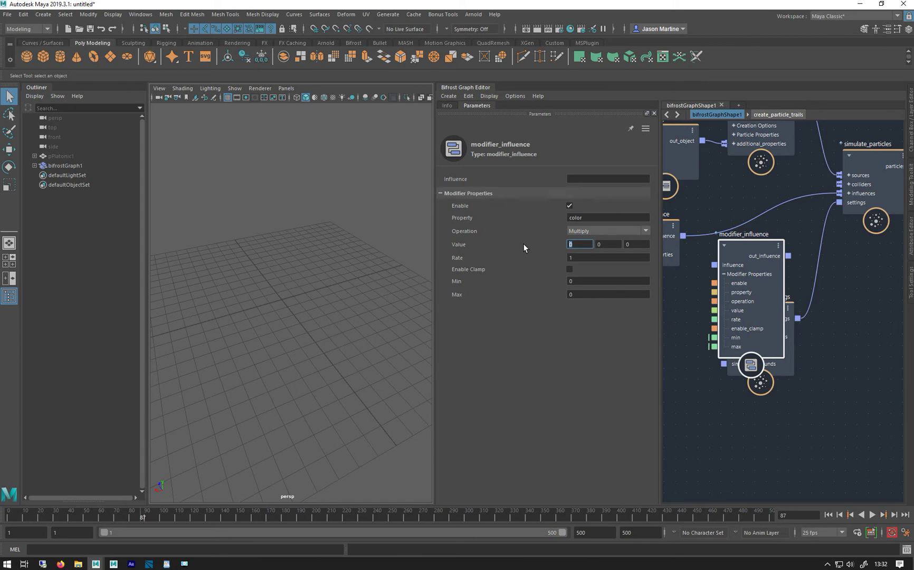
left_click(576, 248)
type(".2")
key("Tab")
- Complete the modifier_influence value as 0.2, 1.1, 2
type("2")
key("Return")
middle_click_drag(724, 210, 730, 279)
- Set the Set property color value to 1, 0.1, 0.1
left_click(677, 209)
left_click(677, 212)
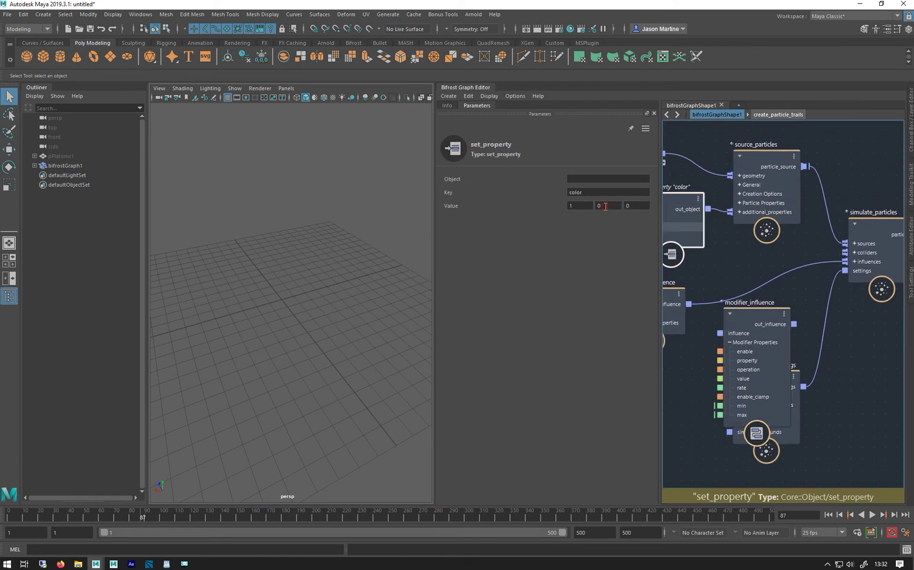
left_click(606, 206)
type(".1")
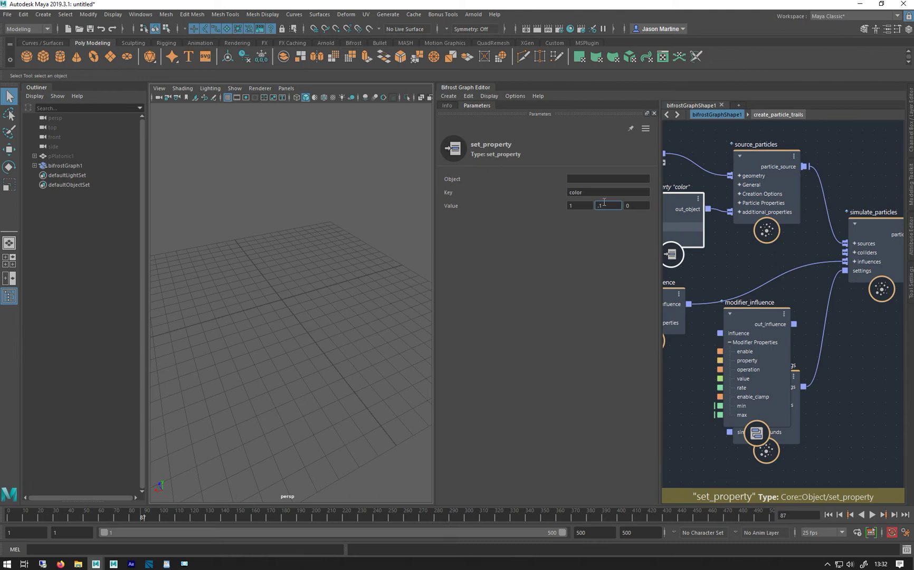
left_click(629, 206)
type(".1")
key("Return")
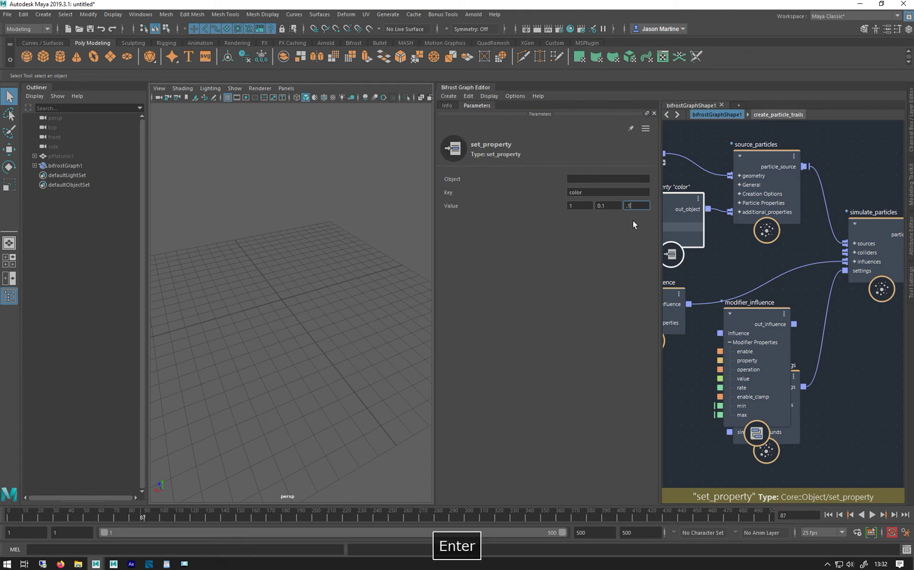
left_click(742, 322)
left_click_drag(751, 314, 853, 262)
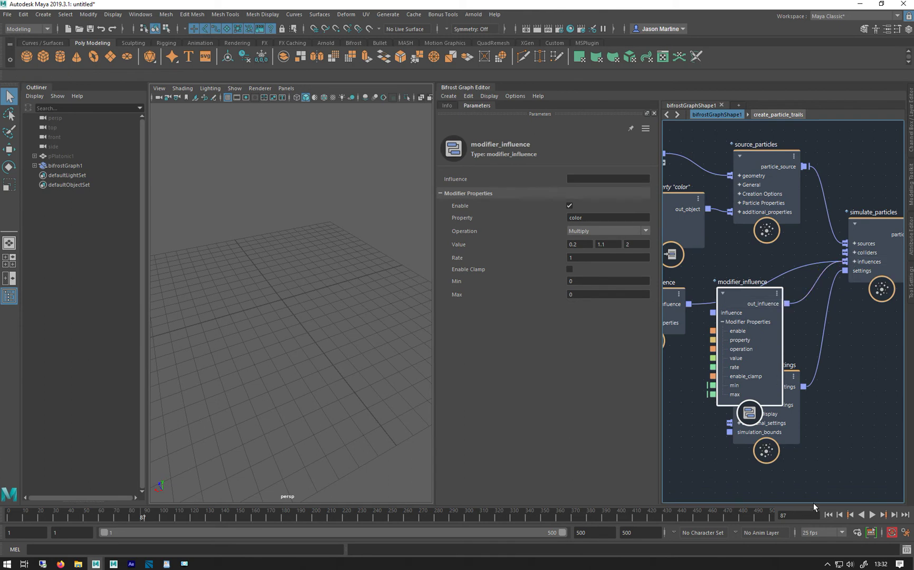
- Replay to frame 182, showing mostly blue trails around a reddish core
left_click(828, 514)
left_click(872, 514)
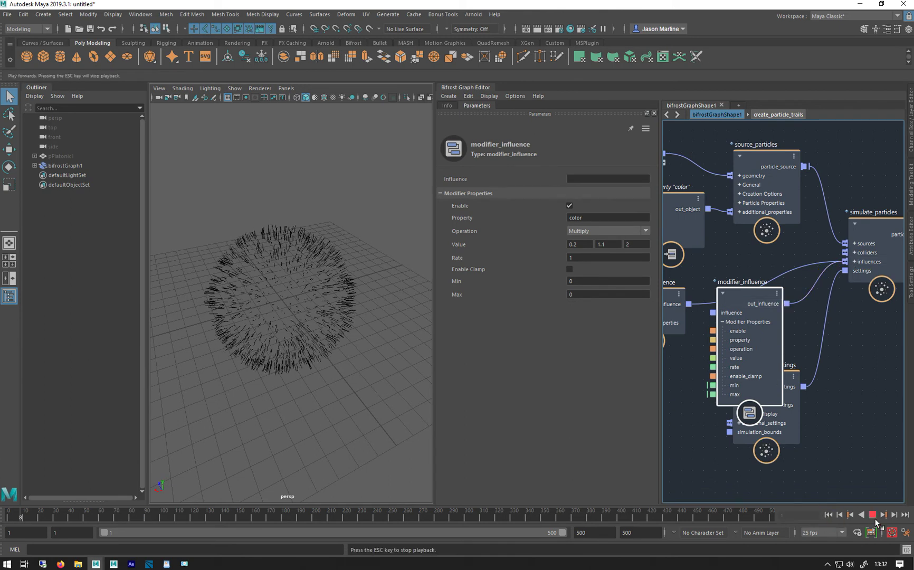
left_click_drag(205, 302, 430, 259, "alt")
left_click(875, 514)
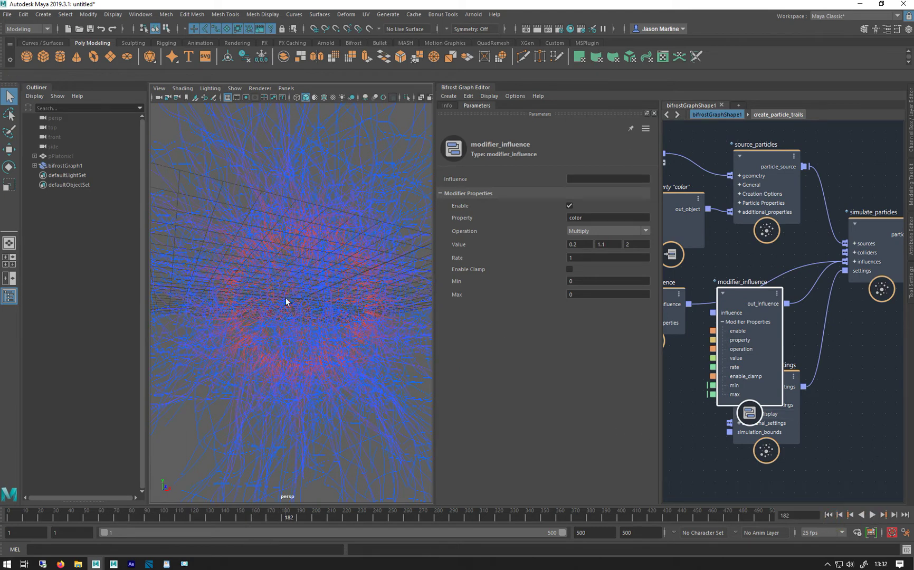
- Orbit down to grid level and pick a new modifier_influence Operation
left_click_drag(285, 301, 480, 321, "alt")
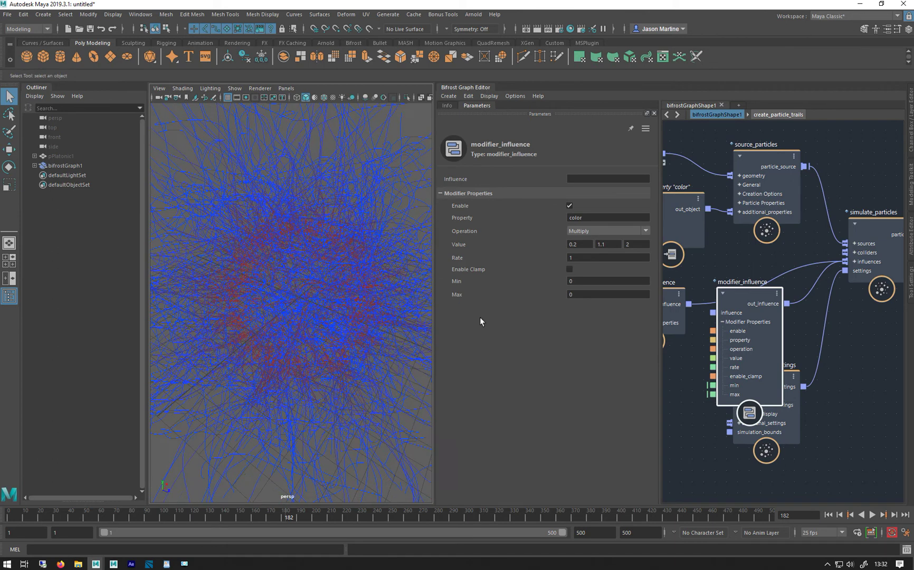
left_click_drag(340, 306, 338, 282, "alt")
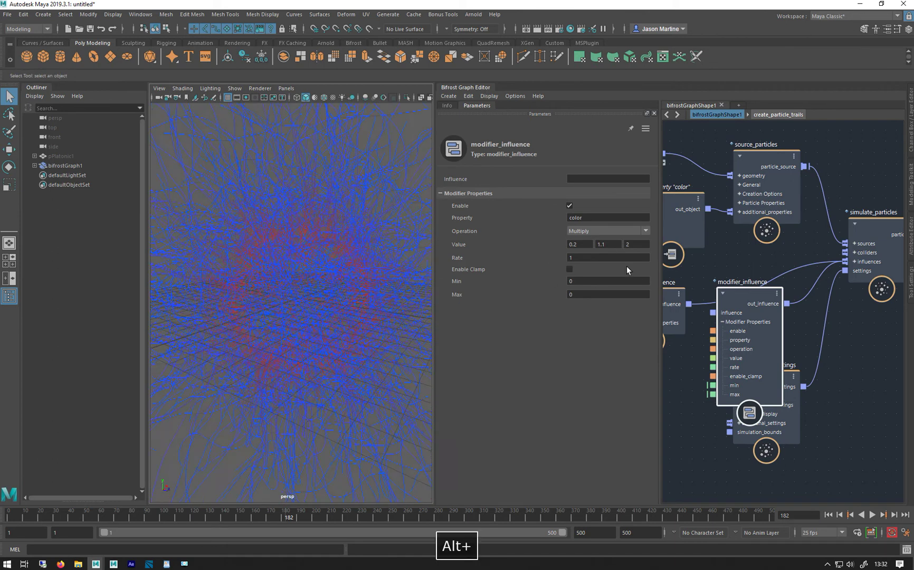
left_click(584, 231)
left_click(583, 241)
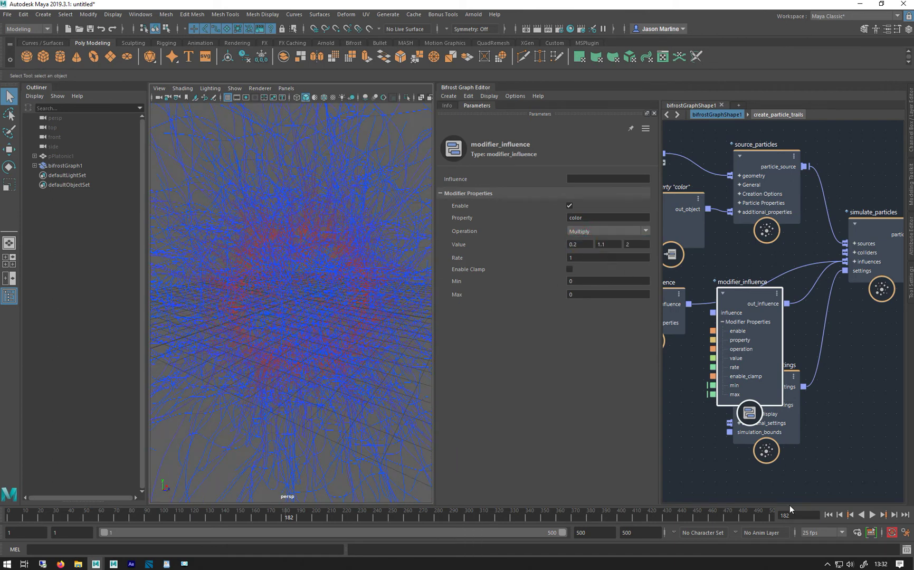
- Replay the simulation to check the trails with the Replace operation
left_click(829, 516)
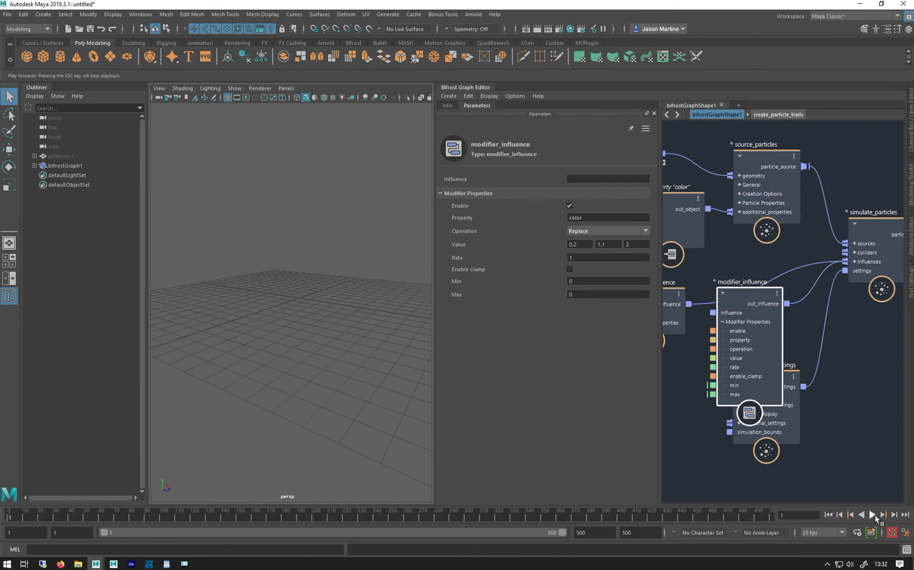
left_click(873, 516)
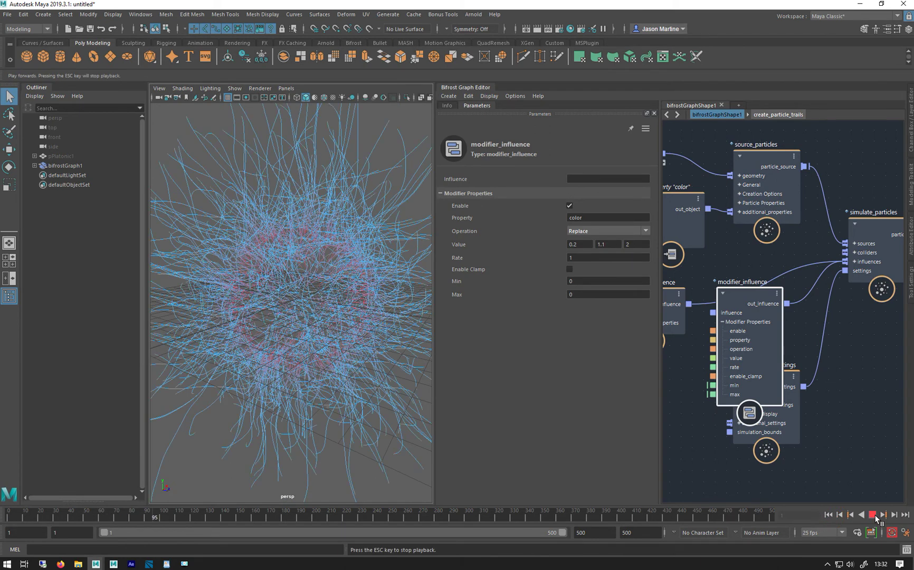
left_click(874, 515)
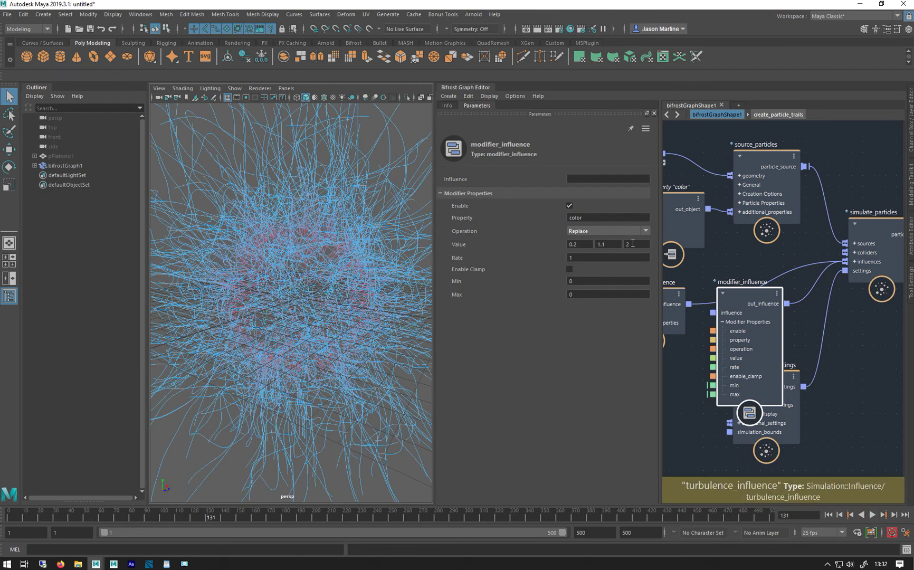
- Set the modifier_influence value to 0, 0, 1
type(".1")
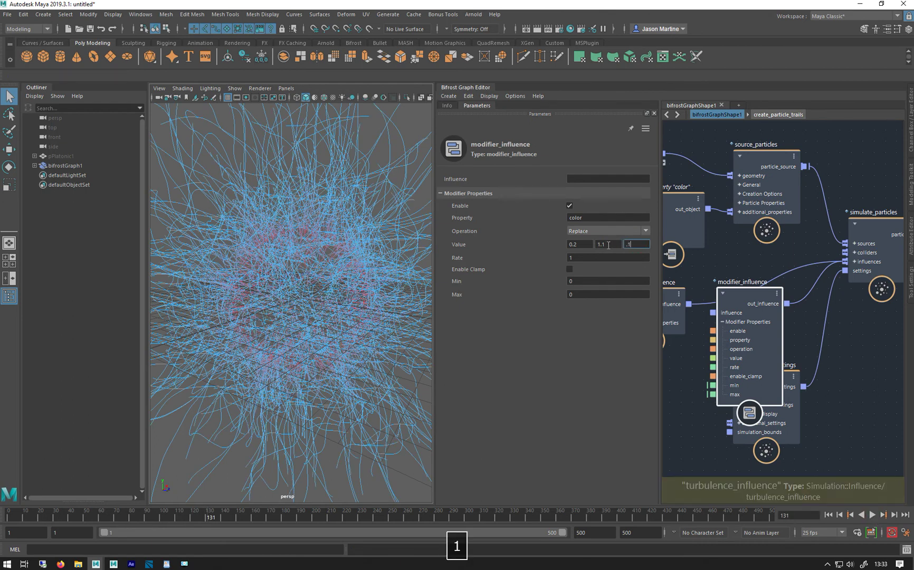
key("Return")
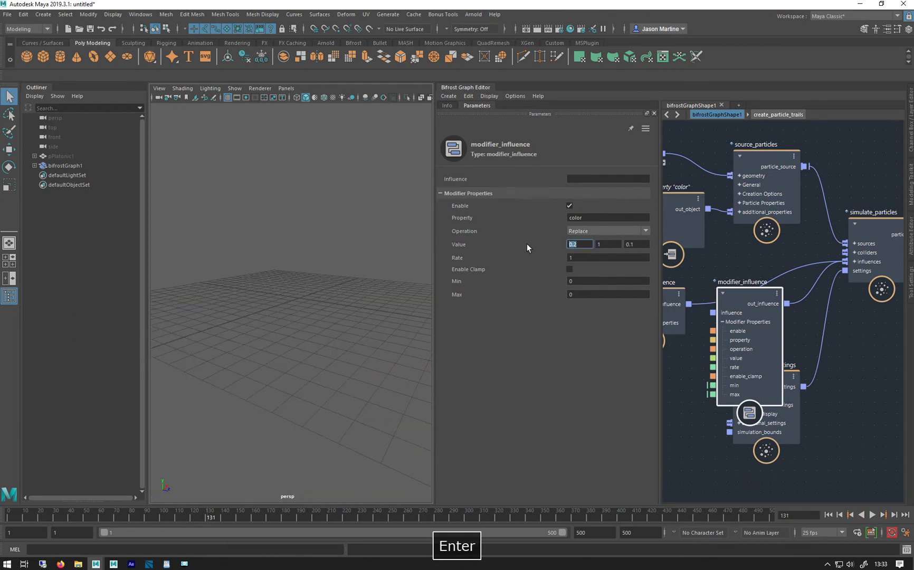
type("1")
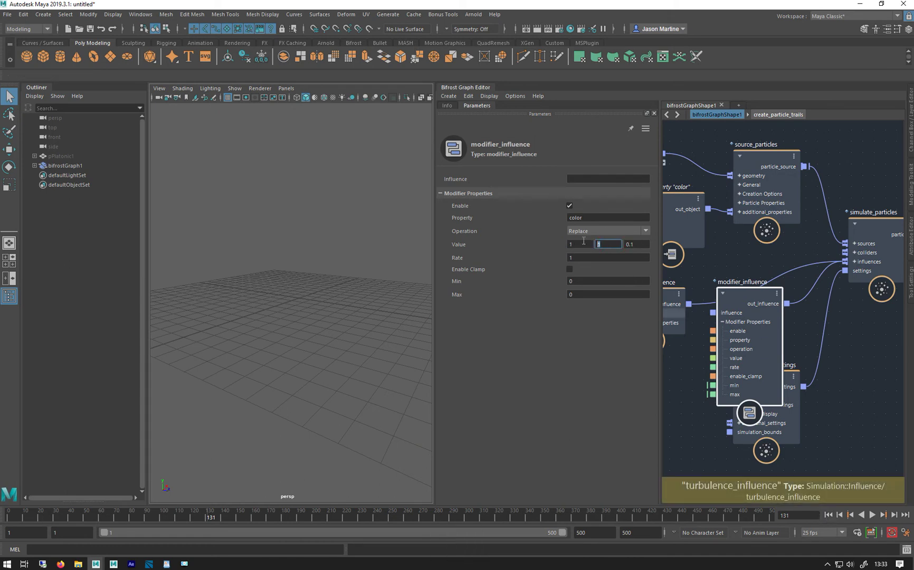
type("0")
left_click_drag(581, 242, 542, 241)
type("0")
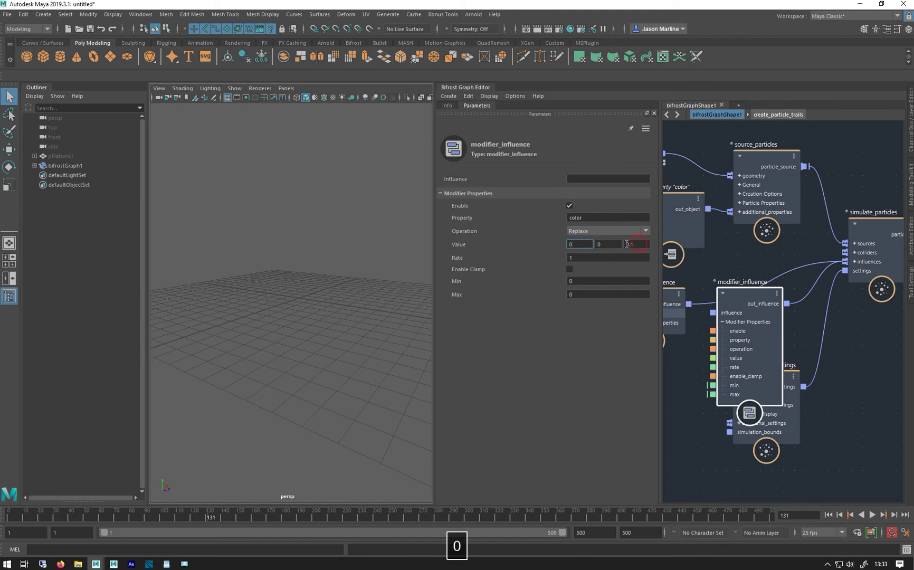
left_click(628, 244)
type("1")
key("Return")
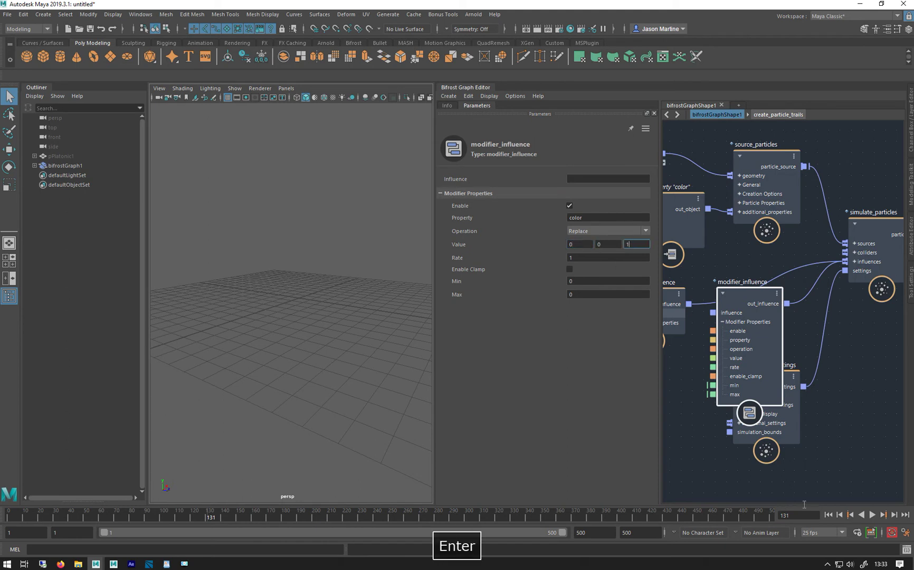
- Replay to frame 119 to see the trails turning blue-purple
left_click(828, 515)
left_click(872, 516)
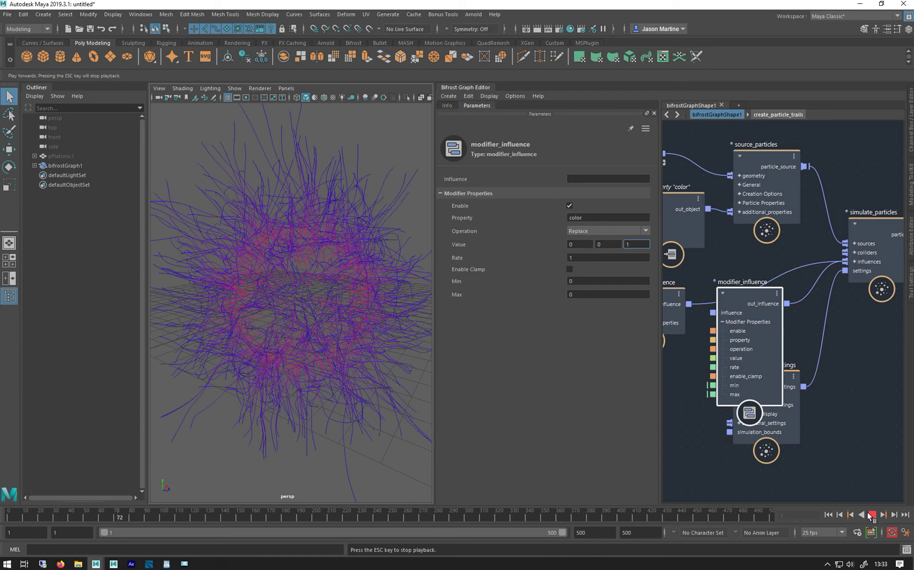
left_click(872, 515)
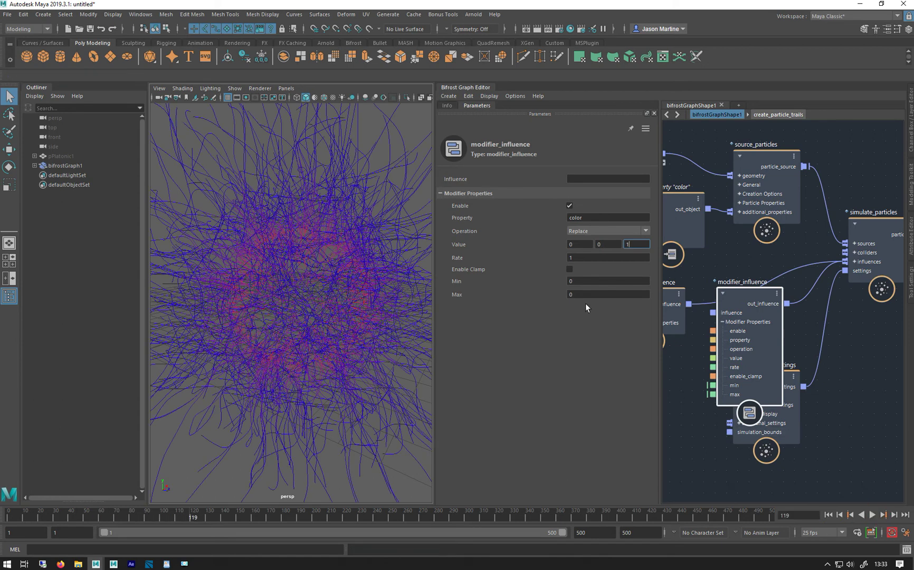
- Set the modifier_influence Rate to 0.1
double_click(594, 258)
type(".1")
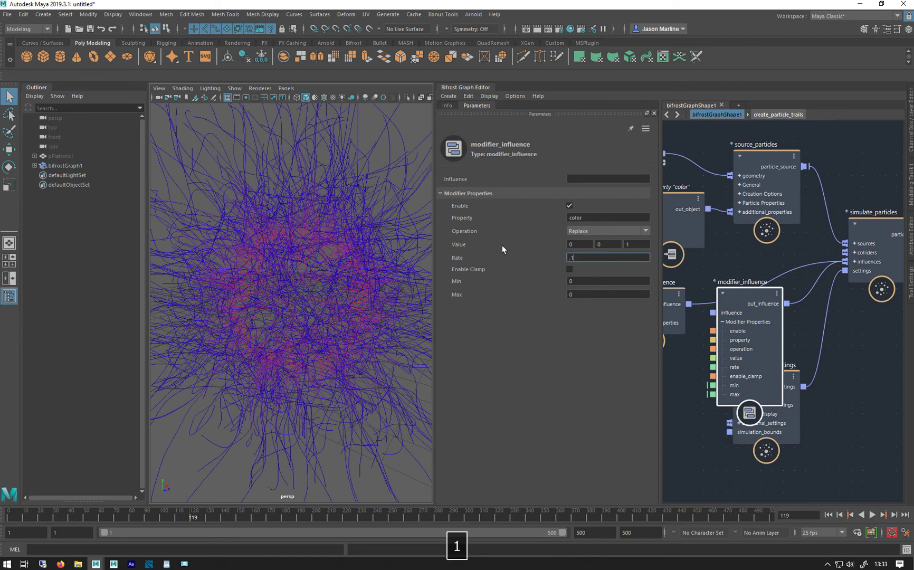
key("Return")
- Replay the simulation from frame 1 at rate 0.1, watching the trails blend red toward blue
left_click(828, 516)
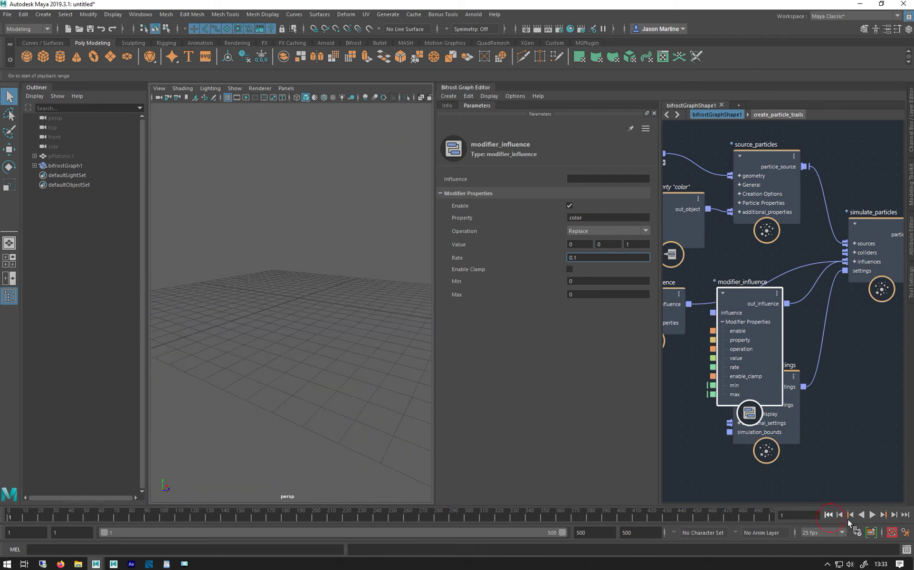
left_click(872, 516)
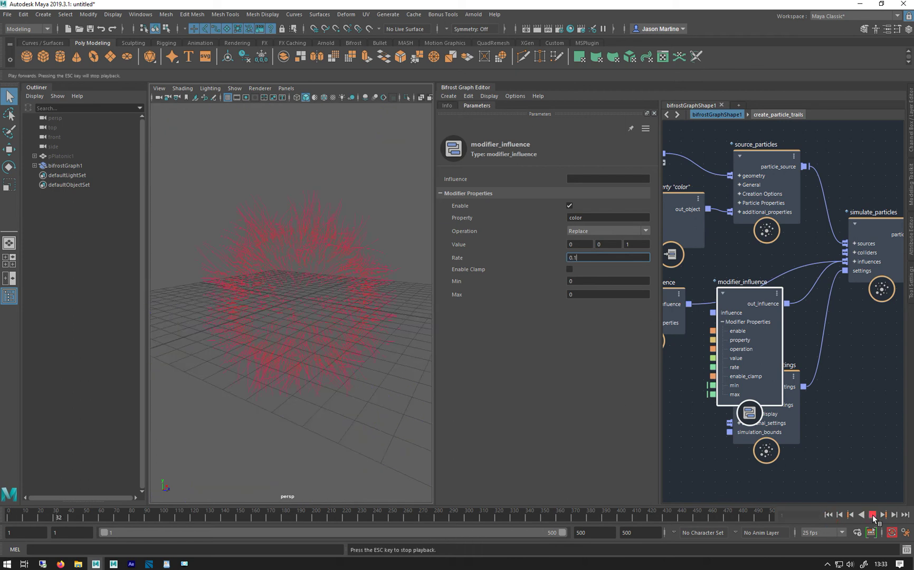
scroll(326, 316, "down", 4)
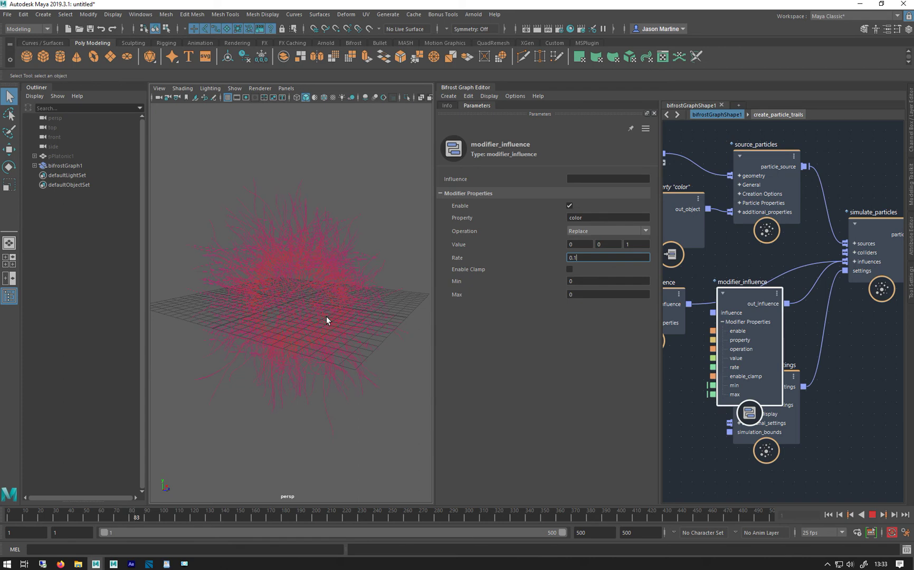
scroll(326, 317, "down", 3)
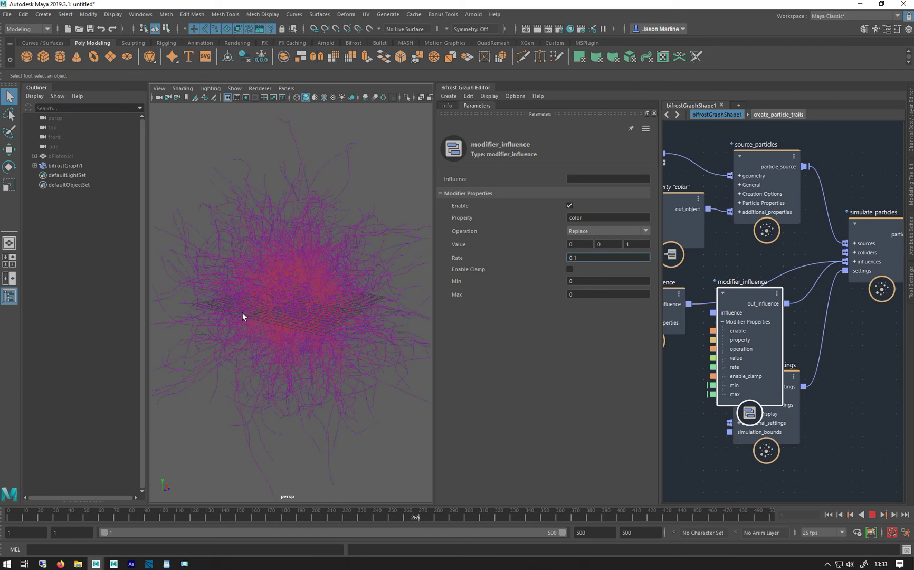
left_click_drag(243, 312, 306, 357, "alt")
- Stop at frame 319, select the trails, and widen the graph to show create_particle_trails and output
left_click(872, 514)
left_click_drag(301, 195, 338, 230)
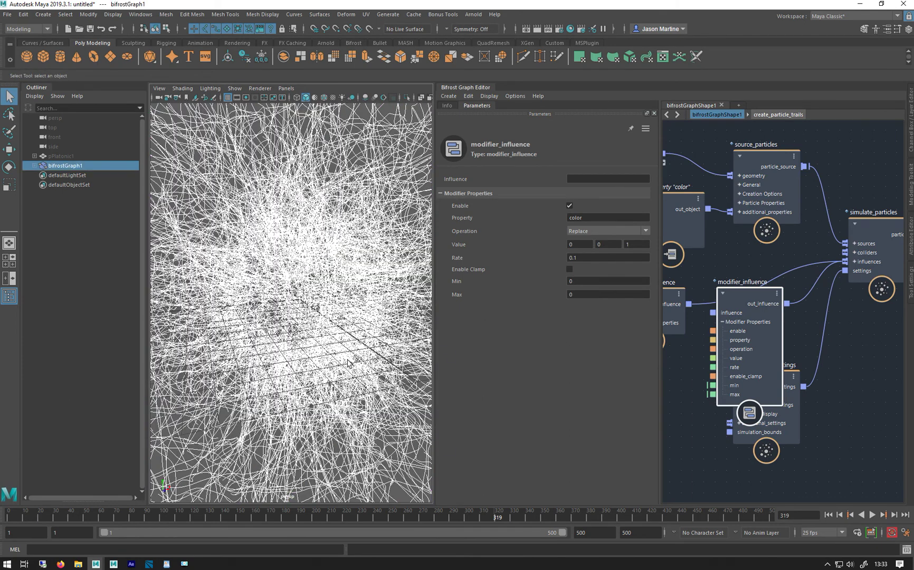
right_click_drag(347, 362, 310, 346, "alt")
left_click_drag(333, 457, 304, 424, "alt")
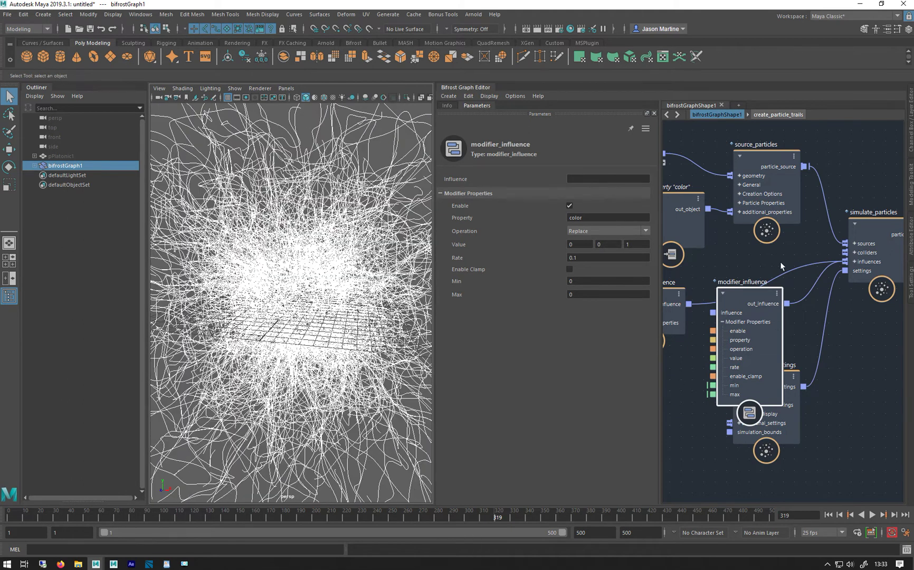
right_click_drag(338, 275, 306, 270, "alt")
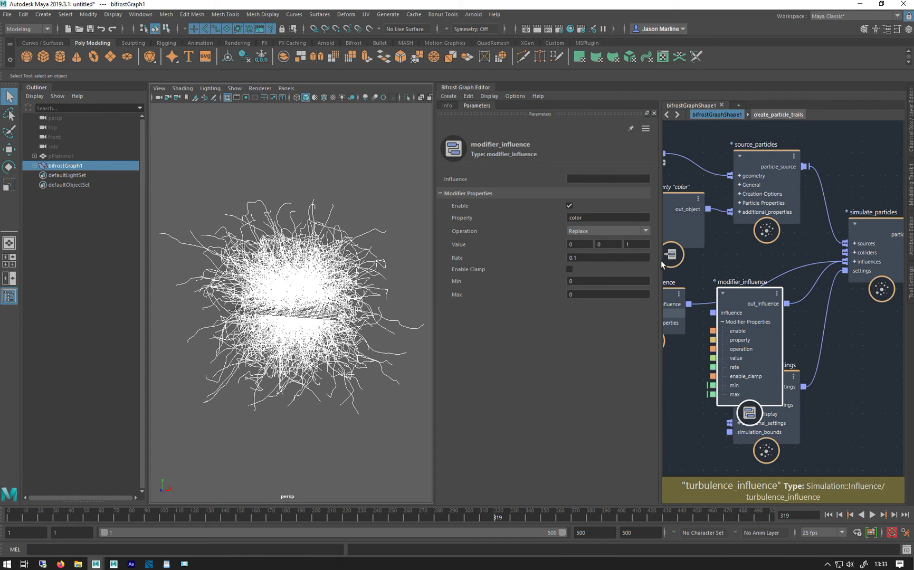
left_click_drag(661, 260, 539, 263)
middle_click_drag(686, 368, 585, 403, "alt")
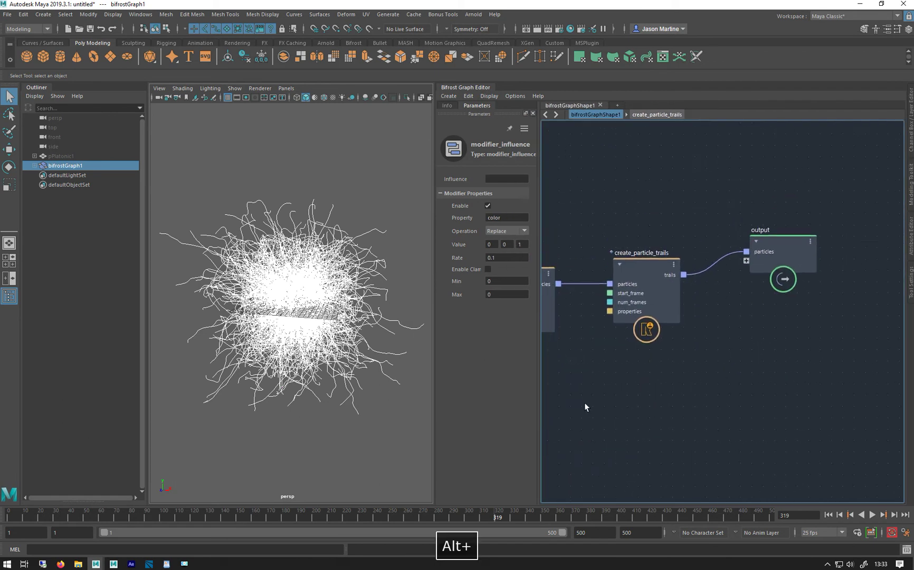
- Move the output node to the upper right and create_particle_trails up and left
left_click_drag(792, 256, 854, 166)
left_click_drag(666, 273, 628, 245)
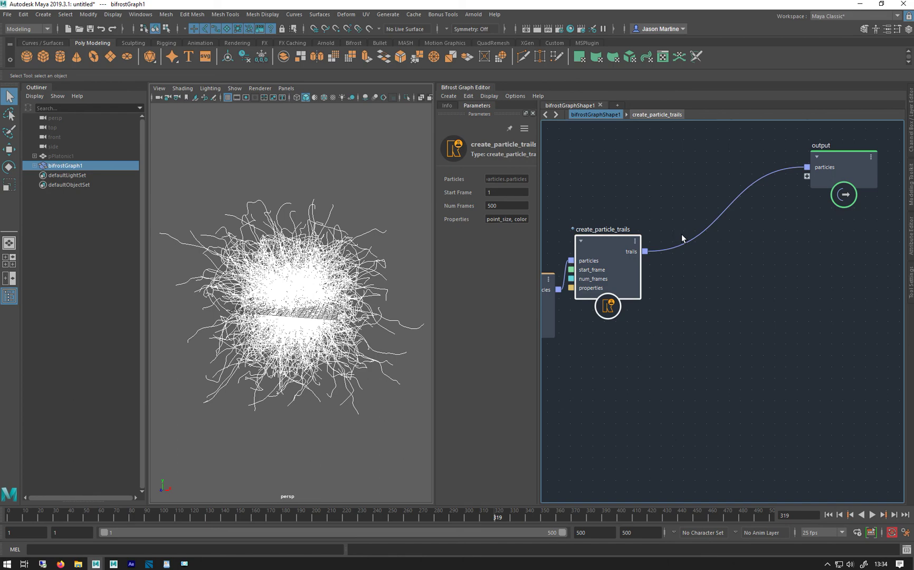
right_click_drag(269, 280, 272, 326, "alt")
left_click_drag(268, 326, 357, 298, "alt")
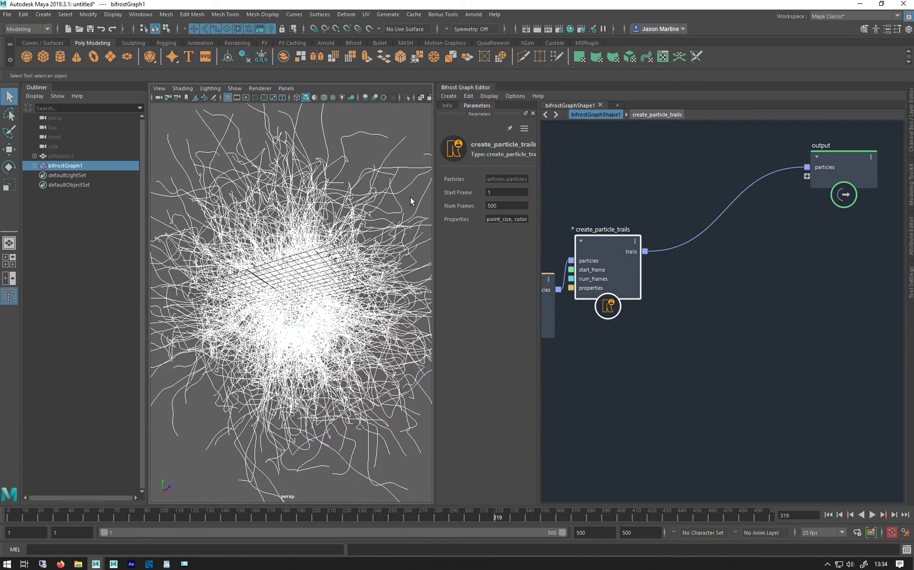
left_click_drag(346, 178, 240, 238, "alt")
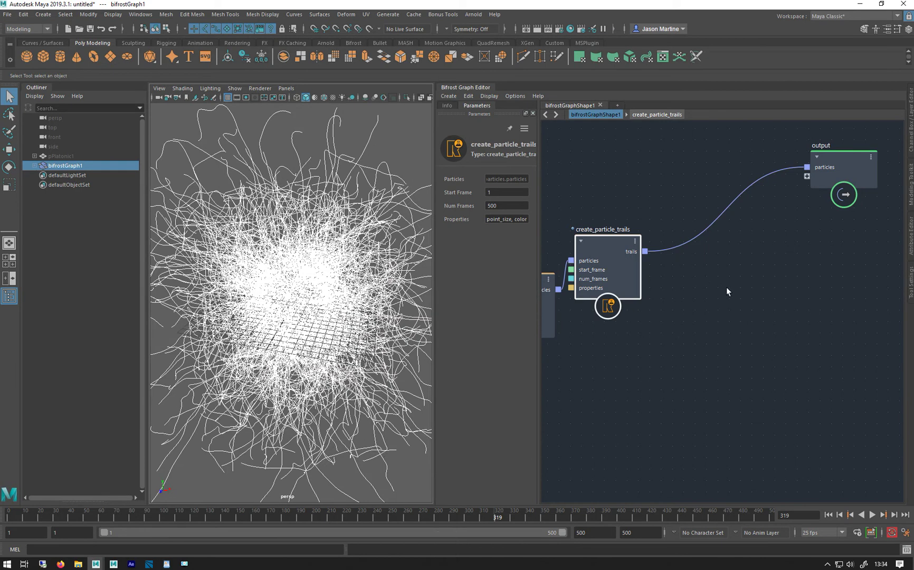
- Shift create_particle_trails up-right of simulate_particles and view the trail grid edge-on
middle_click_drag(769, 311, 850, 336, "alt")
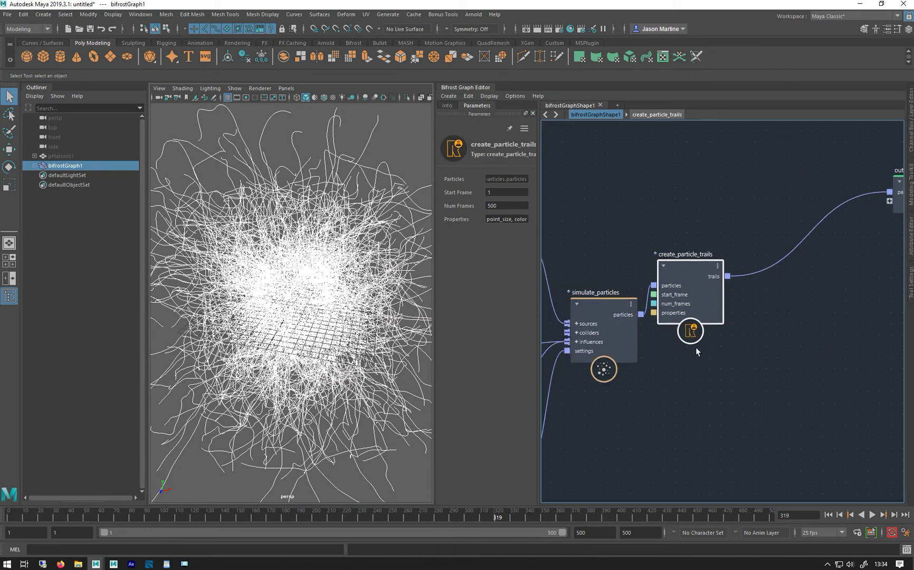
left_click_drag(715, 284, 765, 251)
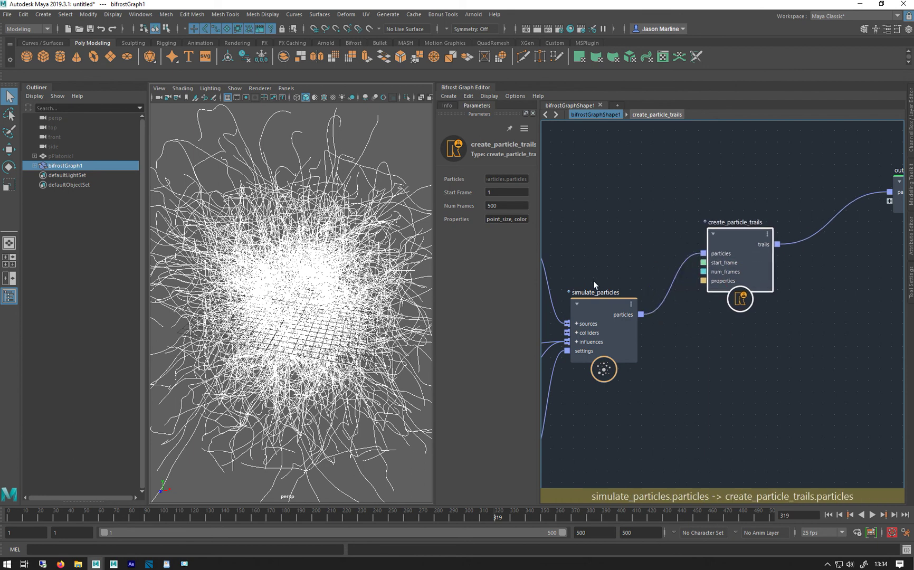
left_click_drag(332, 287, 368, 300, "alt")
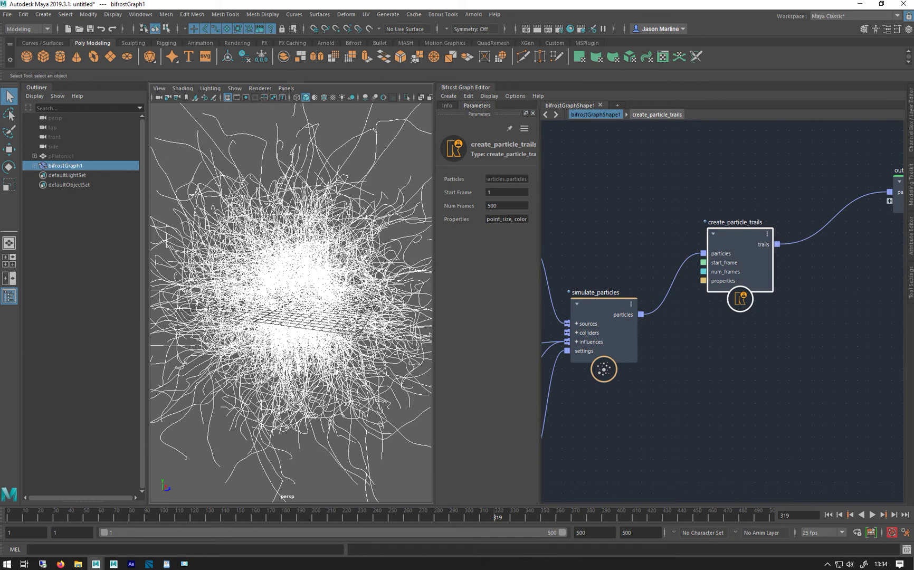
mouse_move(353, 293)
left_mouse_down("alt")
mouse_move(286, 292)
mouse_move(363, 286)
left_mouse_up("alt")
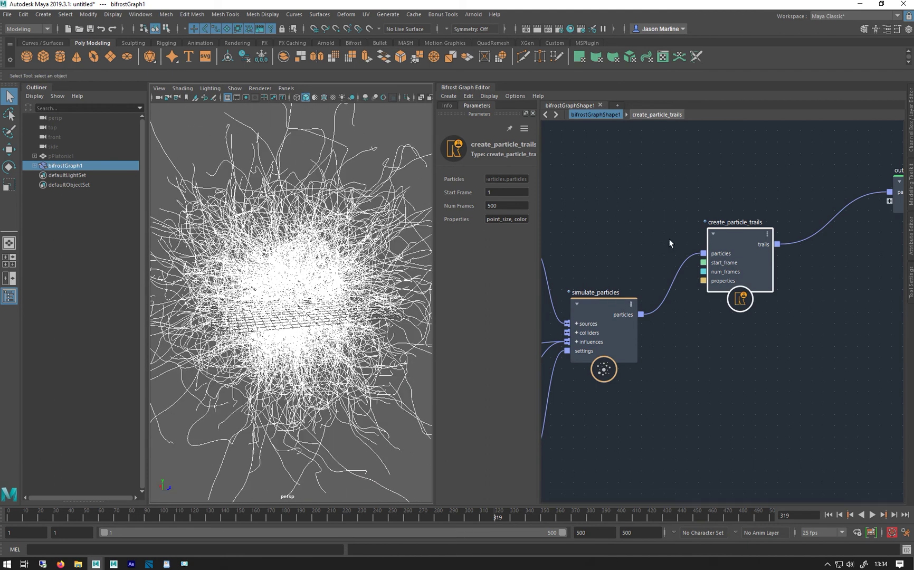
middle_click_drag(668, 238, 699, 236, "alt")
left_click_drag(316, 339, 386, 269, "alt")
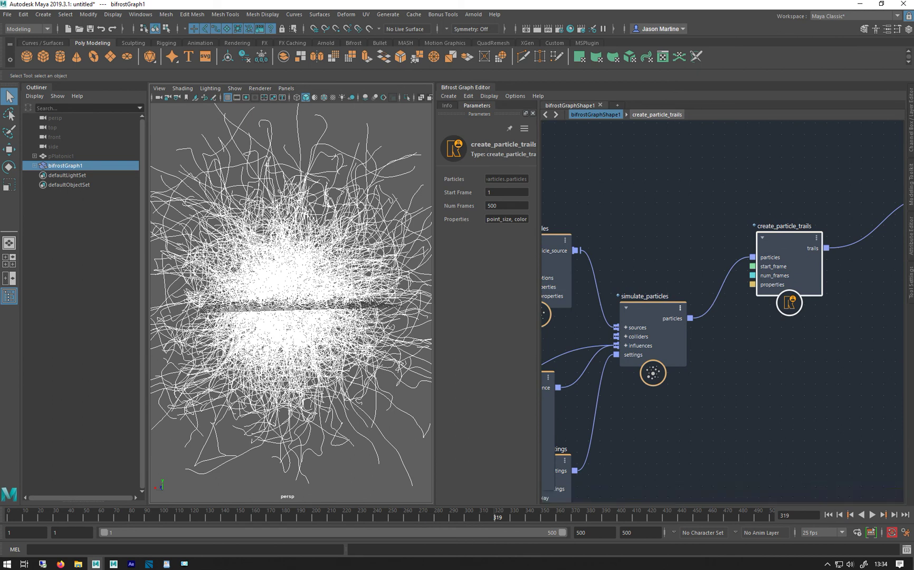